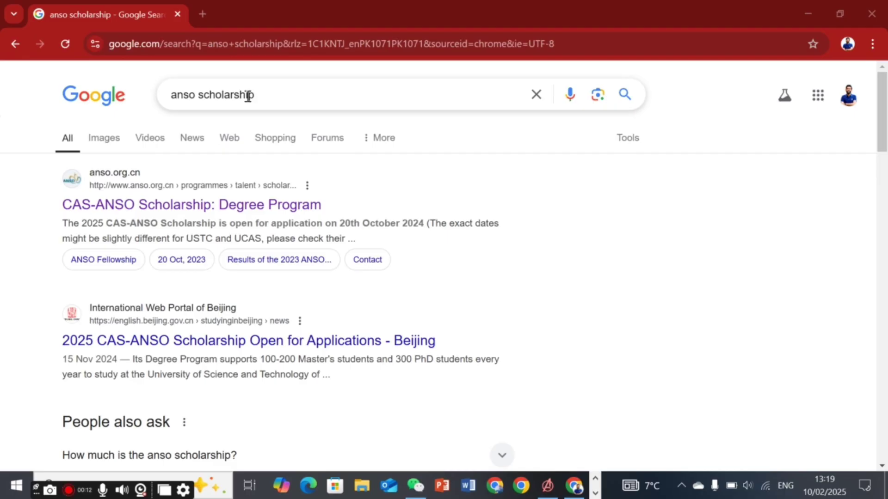
- Open the CAS-ANSO Scholarship: Degree Program page from the "anso scholarship" search results and check the call year in its title
{"action": "left_click", "coordinate": [171, 95]}
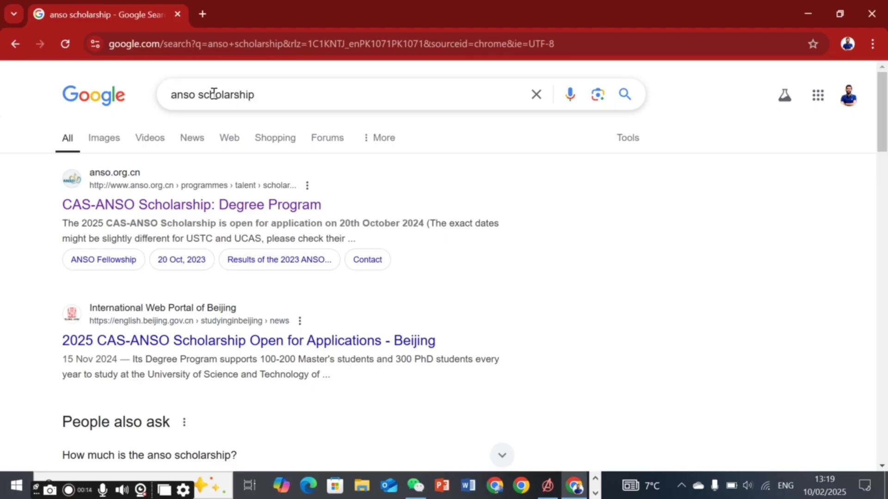
{"action": "left_click_drag", "start_coordinate": [172, 95], "coordinate": [265, 94]}
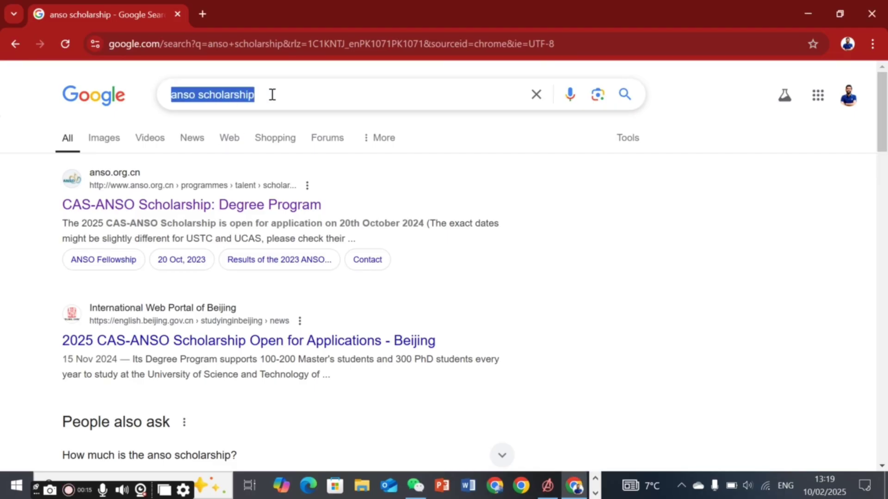
{"action": "left_click", "coordinate": [271, 95]}
{"action": "left_click", "coordinate": [418, 434]}
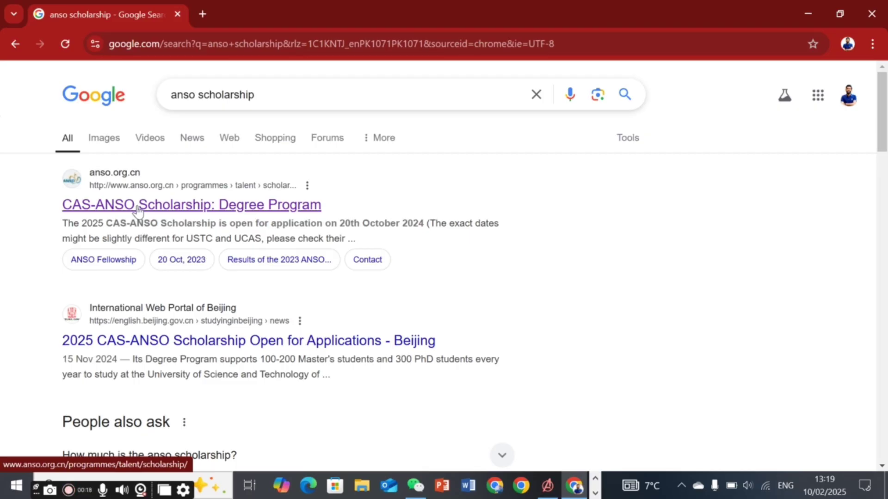
{"action": "left_click", "coordinate": [154, 211]}
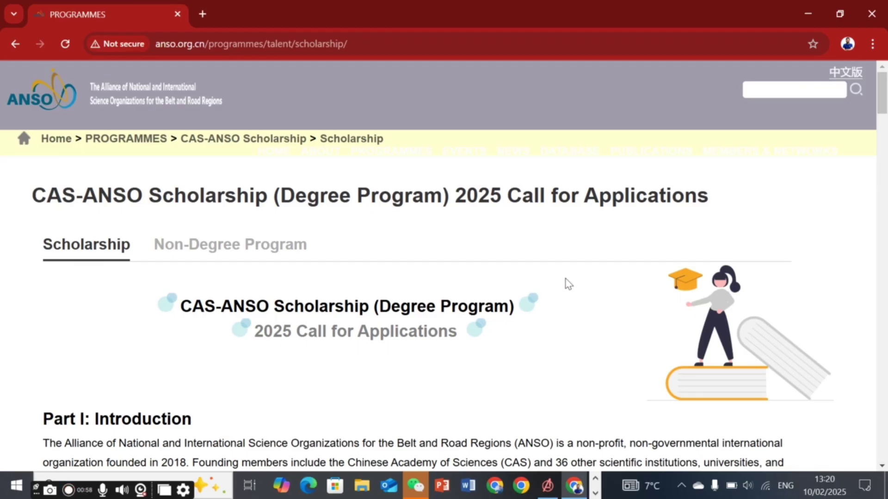
{"action": "left_click_drag", "start_coordinate": [456, 195], "coordinate": [552, 197]}
- Open the Non-Degree Program page of the CAS-ANSO Scholarship and examine its introductory text
{"action": "left_click", "coordinate": [105, 248]}
{"action": "left_click", "coordinate": [198, 245]}
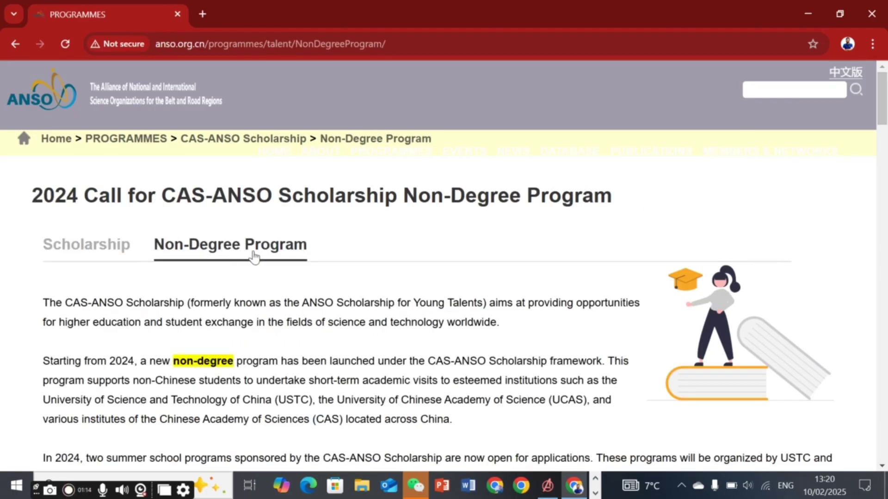
{"action": "left_click_drag", "start_coordinate": [173, 362], "coordinate": [248, 363]}
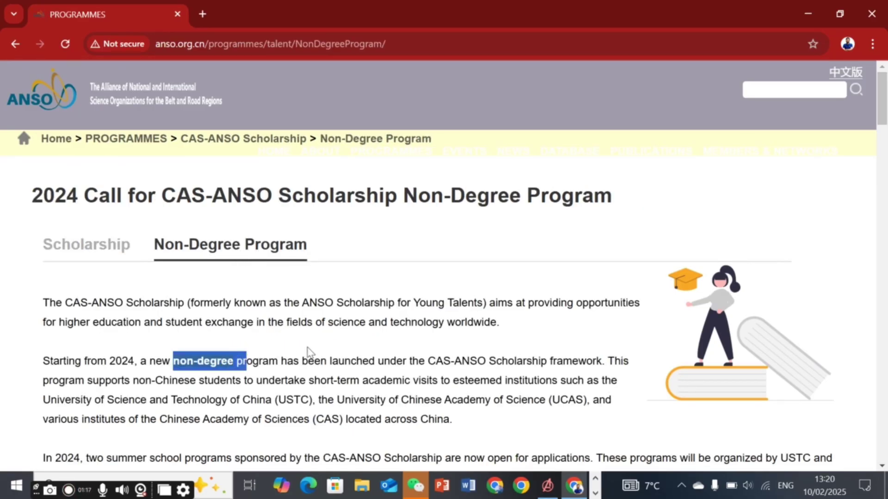
{"action": "left_click", "coordinate": [309, 354]}
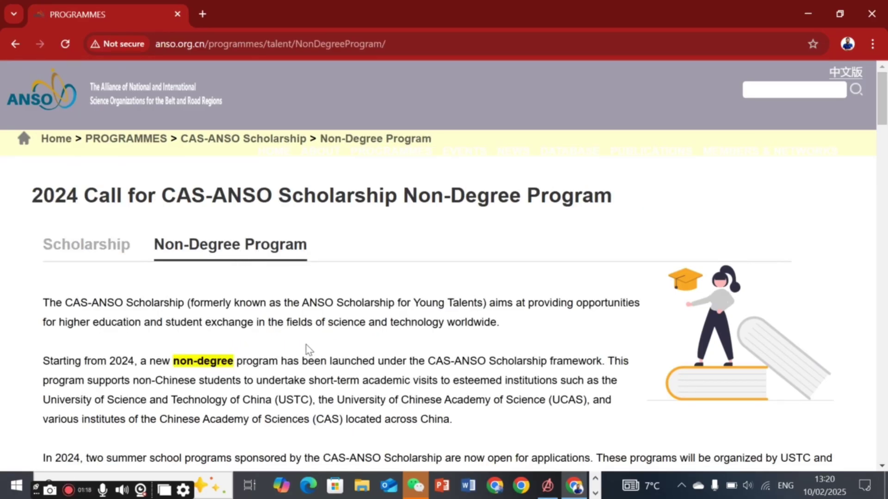
- Return to the degree-program Scholarship page and read about ANSO's founding in Part I: Introduction
{"action": "left_click", "coordinate": [106, 247]}
{"action": "scroll", "coordinate": [506, 294], "scroll_direction": "down", "scroll_amount": 3}
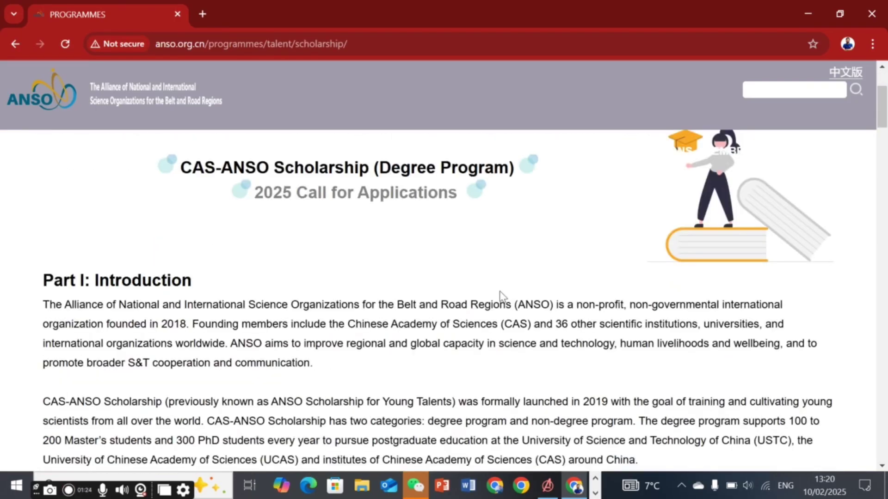
{"action": "scroll", "coordinate": [474, 278], "scroll_direction": "down", "scroll_amount": 1}
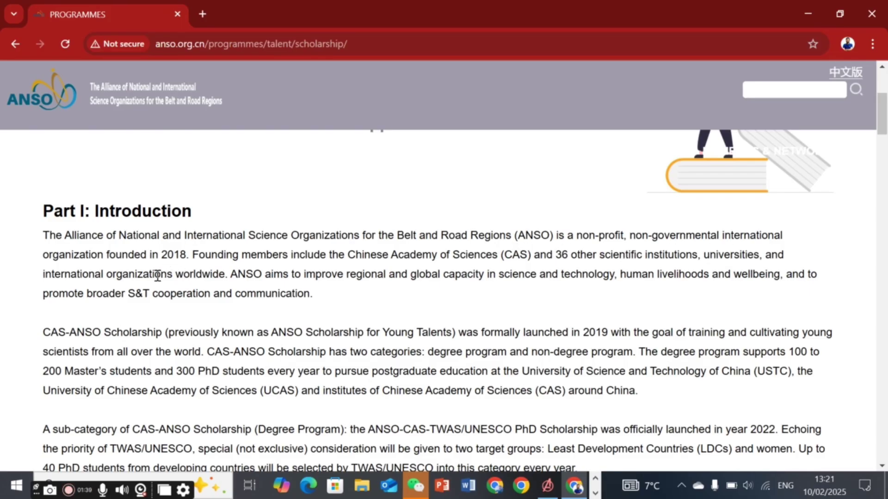
{"action": "left_click_drag", "start_coordinate": [160, 256], "coordinate": [187, 256]}
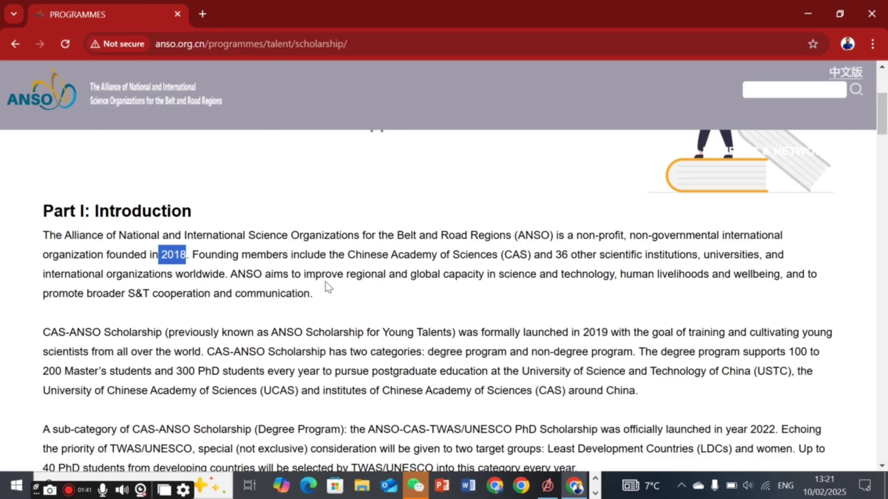
{"action": "left_click", "coordinate": [340, 287]}
{"action": "scroll", "coordinate": [396, 299], "scroll_direction": "down", "scroll_amount": 3}
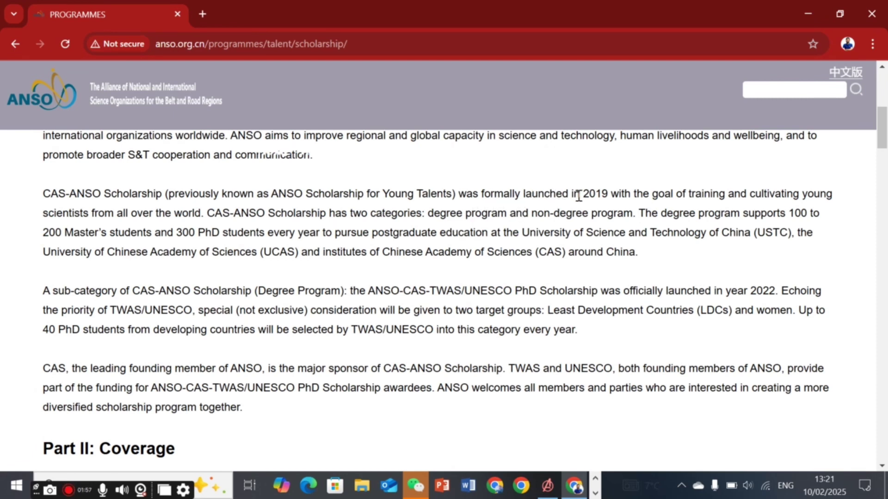
- Examine the introduction's paragraph on the scholarship's launch year, supported Master's and PhD student numbers, and host institutions
{"action": "double_click", "coordinate": [601, 194]}
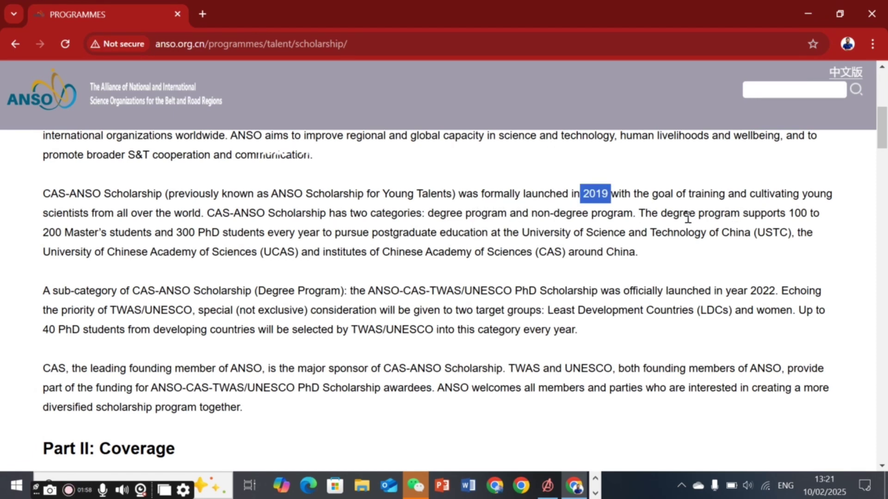
{"action": "left_click_drag", "start_coordinate": [786, 212], "coordinate": [821, 214]}
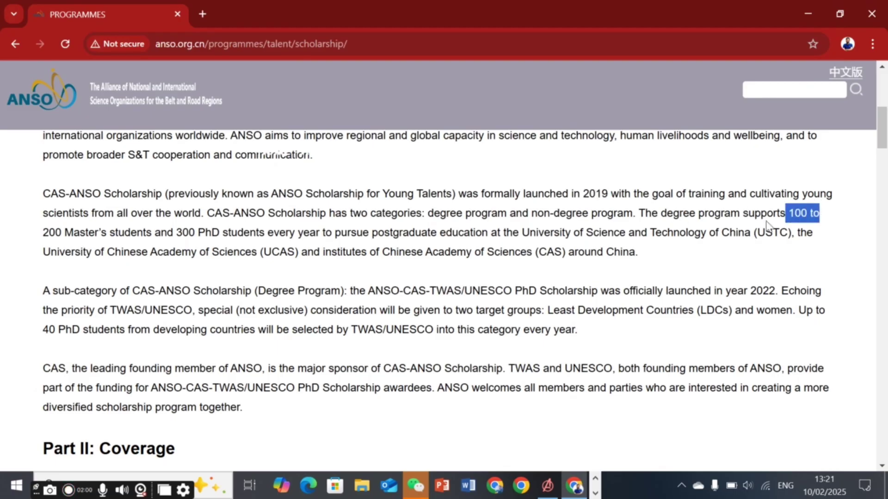
{"action": "left_click_drag", "start_coordinate": [49, 233], "coordinate": [289, 233]}
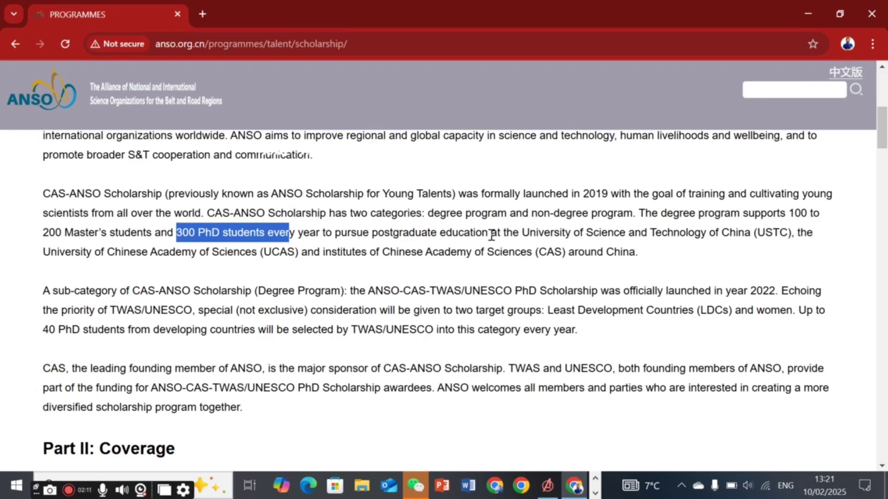
{"action": "left_click_drag", "start_coordinate": [331, 233], "coordinate": [489, 238]}
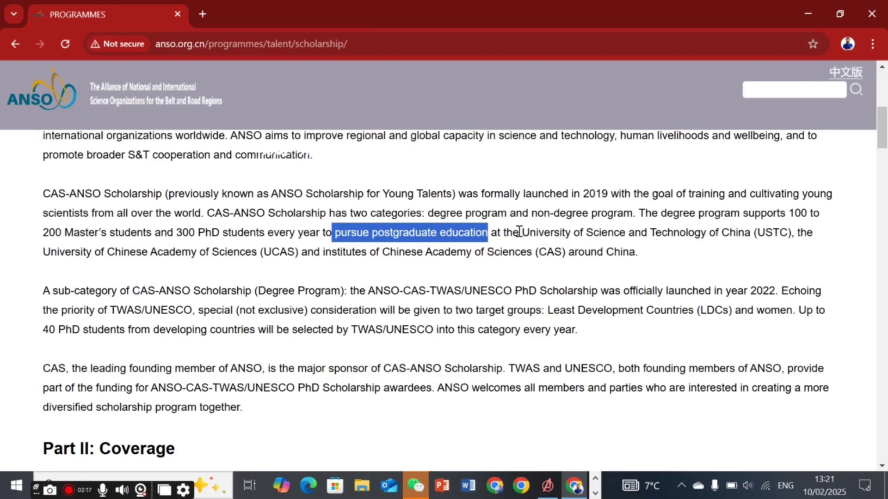
{"action": "left_click_drag", "start_coordinate": [519, 232], "coordinate": [778, 247]}
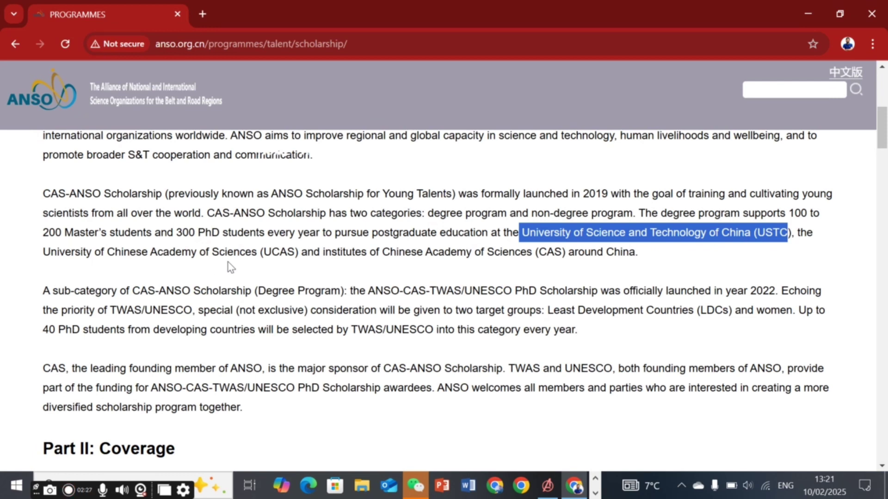
{"action": "left_click_drag", "start_coordinate": [264, 252], "coordinate": [307, 252]}
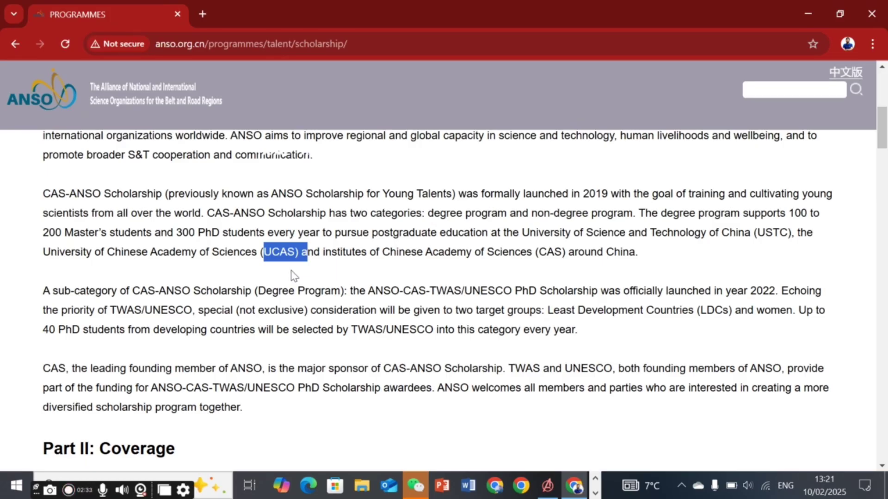
{"action": "left_click", "coordinate": [345, 272]}
{"action": "left_click_drag", "start_coordinate": [319, 250], "coordinate": [533, 255]}
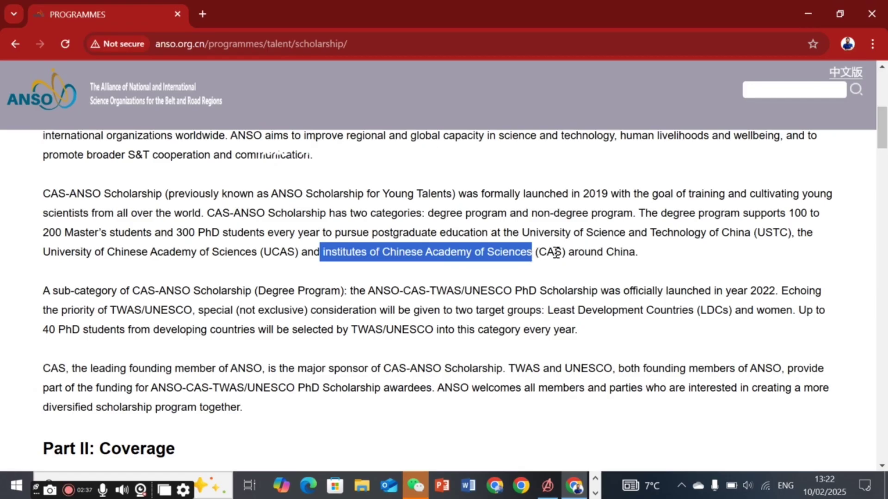
{"action": "left_click", "coordinate": [106, 301]}
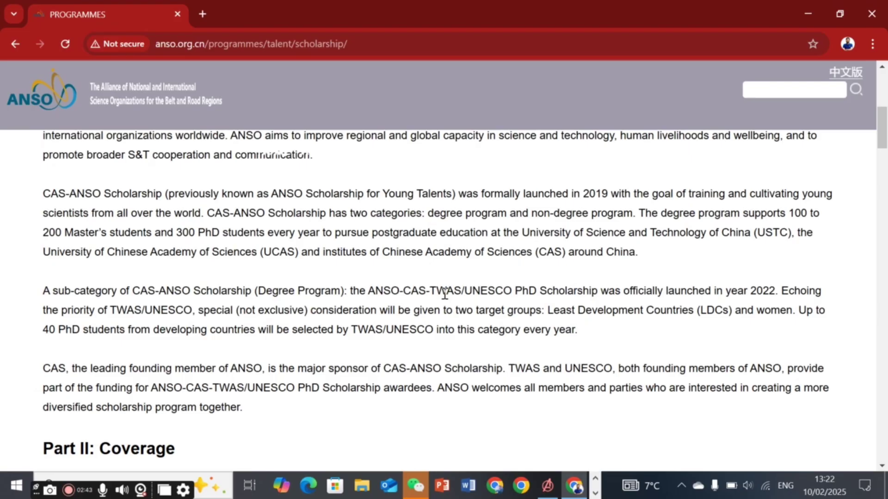
- Review the Part II: Coverage table comparing the benefits of the PhD and Master's programs
{"action": "scroll", "coordinate": [444, 293], "scroll_direction": "down", "scroll_amount": 2}
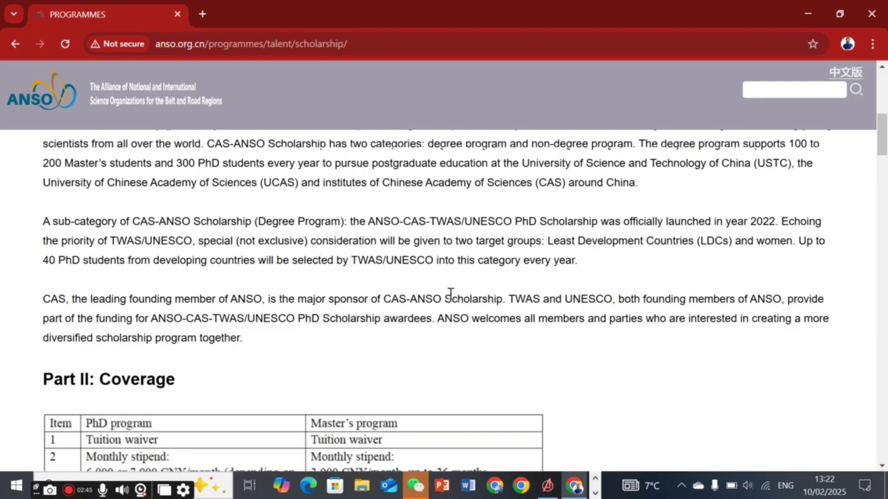
{"action": "scroll", "coordinate": [454, 294], "scroll_direction": "down", "scroll_amount": 1}
{"action": "scroll", "coordinate": [454, 294], "scroll_direction": "down", "scroll_amount": 1}
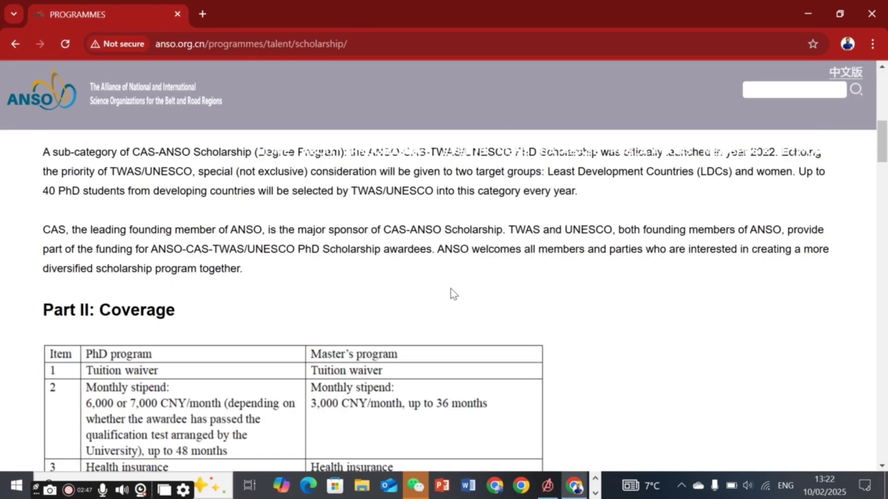
{"action": "scroll", "coordinate": [450, 293], "scroll_direction": "down", "scroll_amount": 3}
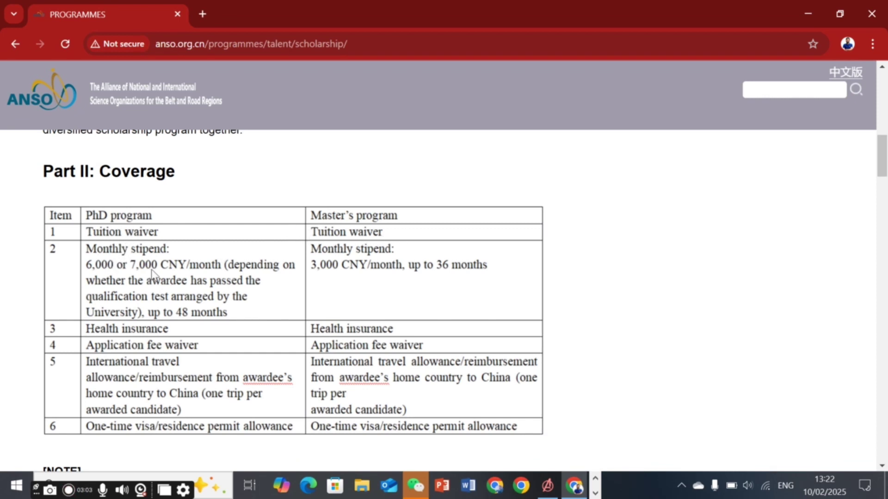
{"action": "scroll", "coordinate": [163, 263], "scroll_direction": "down", "scroll_amount": 1}
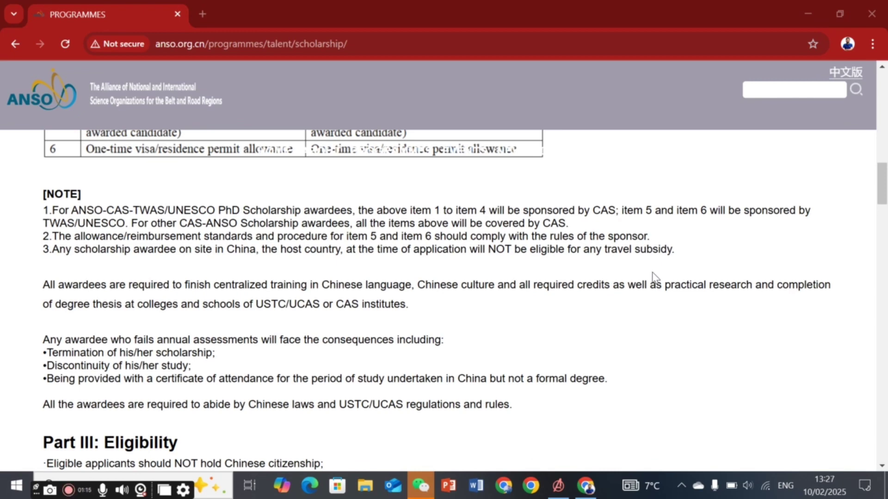
- Read the coverage notes on the consequences for awardees who fail the annual assessments
{"action": "scroll", "coordinate": [577, 302], "scroll_direction": "down", "scroll_amount": 2}
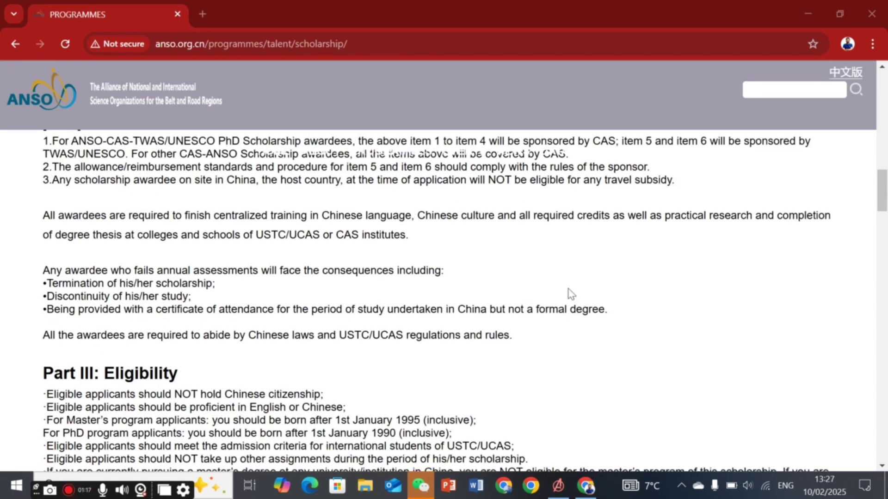
{"action": "scroll", "coordinate": [559, 282], "scroll_direction": "down", "scroll_amount": 2}
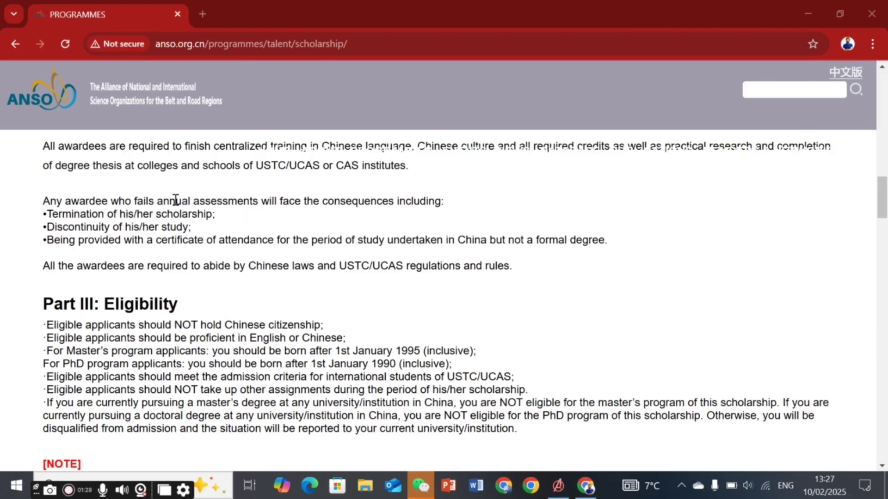
{"action": "left_click_drag", "start_coordinate": [134, 201], "coordinate": [262, 204]}
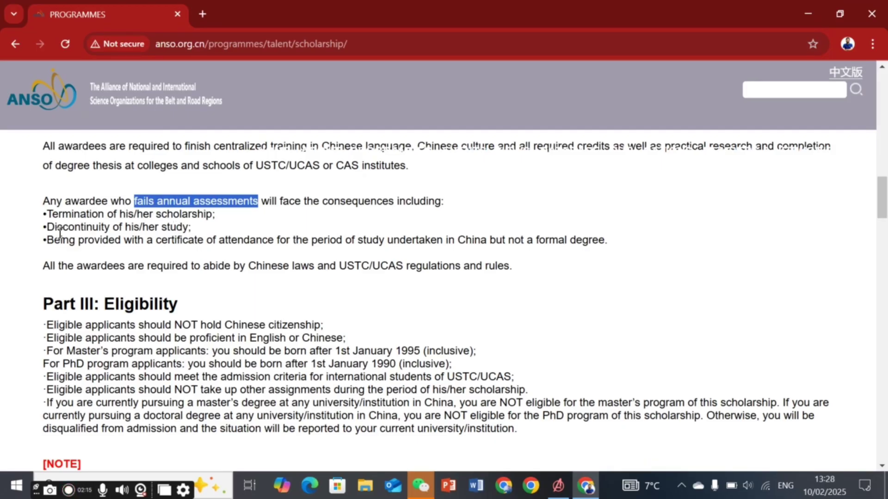
{"action": "left_click_drag", "start_coordinate": [47, 227], "coordinate": [116, 232]}
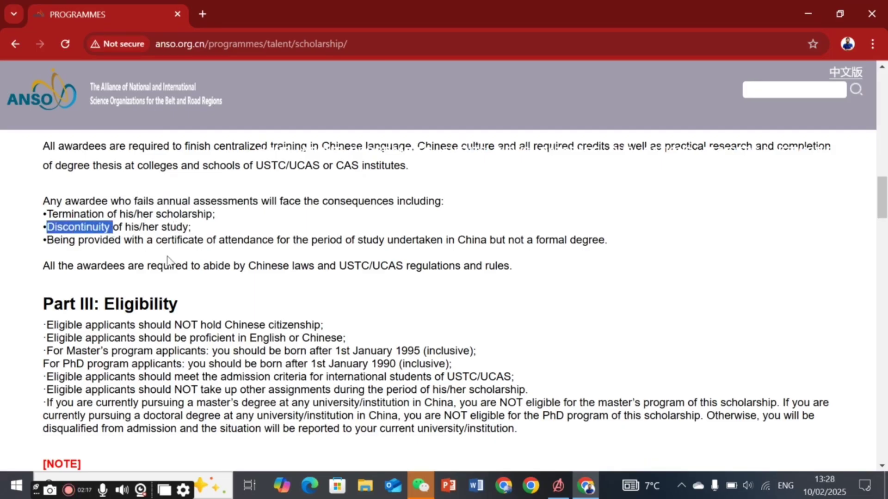
{"action": "left_click", "coordinate": [117, 266]}
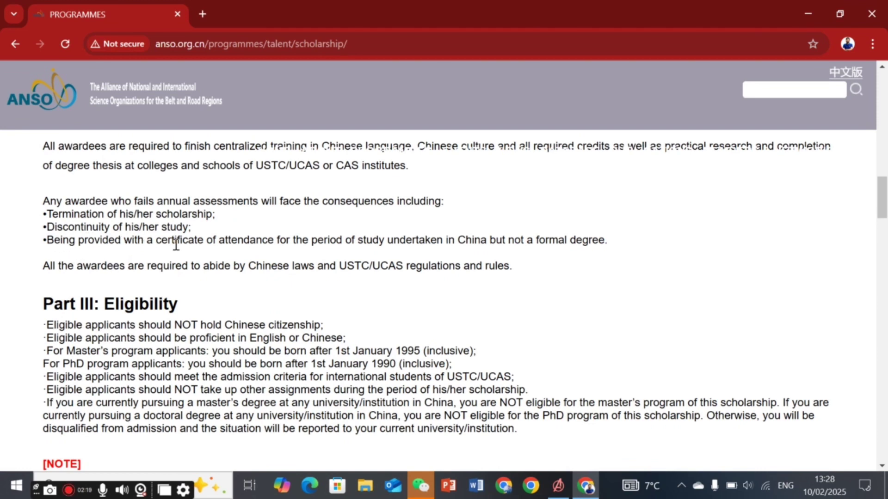
{"action": "left_click_drag", "start_coordinate": [153, 240], "coordinate": [264, 246]}
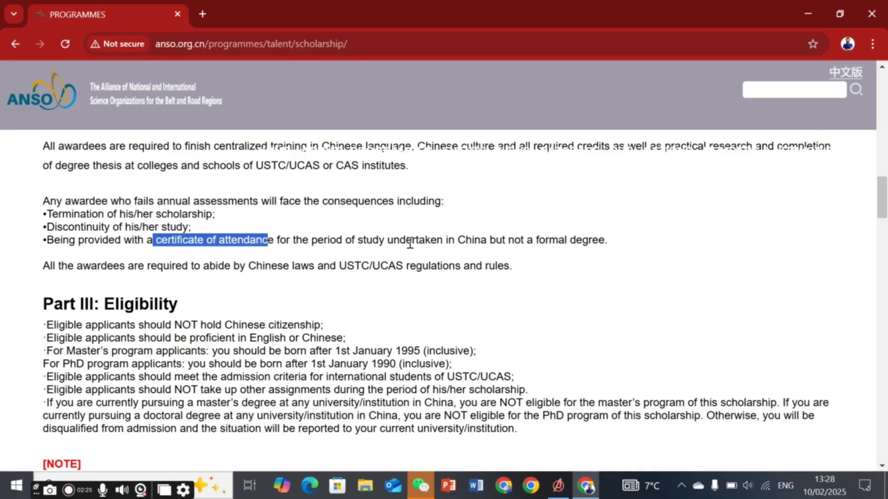
{"action": "left_click_drag", "start_coordinate": [537, 242], "coordinate": [617, 241]}
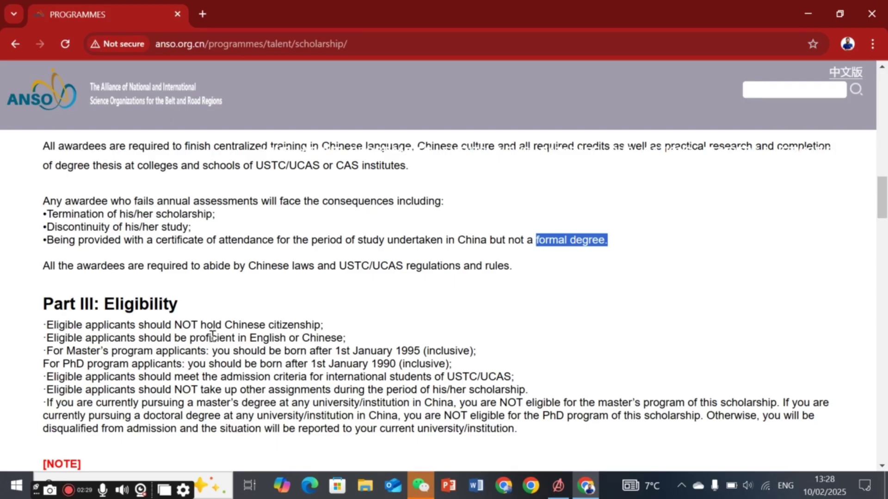
- Examine the Part III: Eligibility criteria, including the citizenship rule and the note on applying to both USTC and UCAS
{"action": "scroll", "coordinate": [137, 271], "scroll_direction": "down", "scroll_amount": 3}
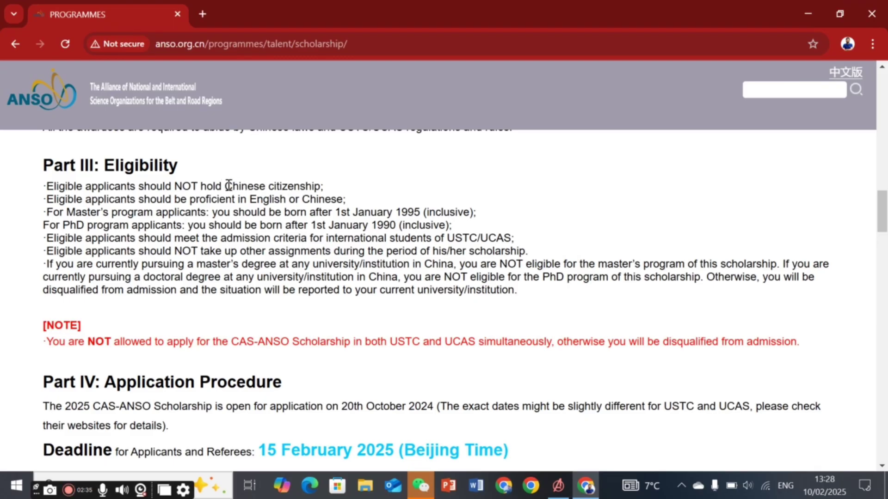
{"action": "left_click_drag", "start_coordinate": [224, 187], "coordinate": [331, 186]}
{"action": "left_click", "coordinate": [323, 244]}
{"action": "scroll", "coordinate": [412, 344], "scroll_direction": "down", "scroll_amount": 1}
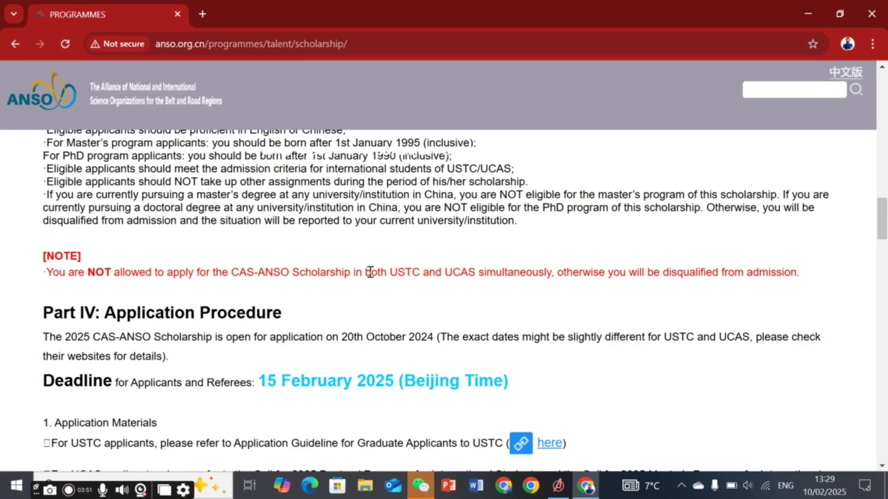
{"action": "left_click_drag", "start_coordinate": [356, 273], "coordinate": [558, 270]}
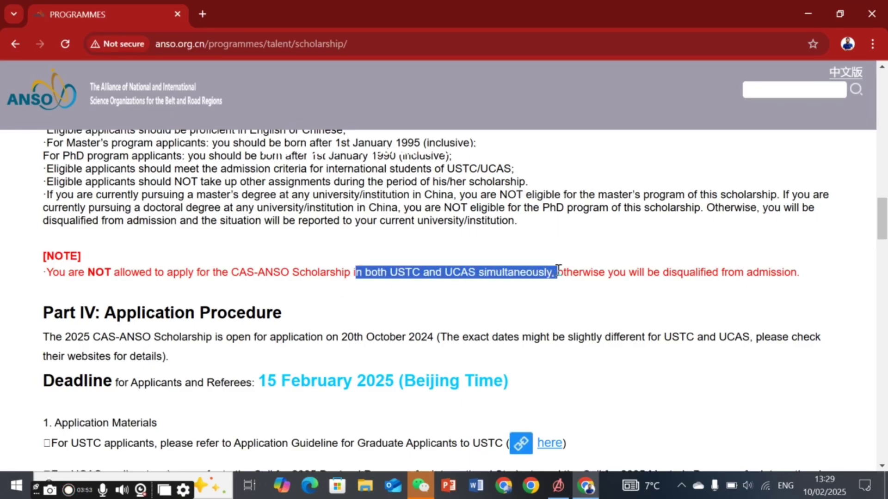
{"action": "left_click", "coordinate": [586, 313]}
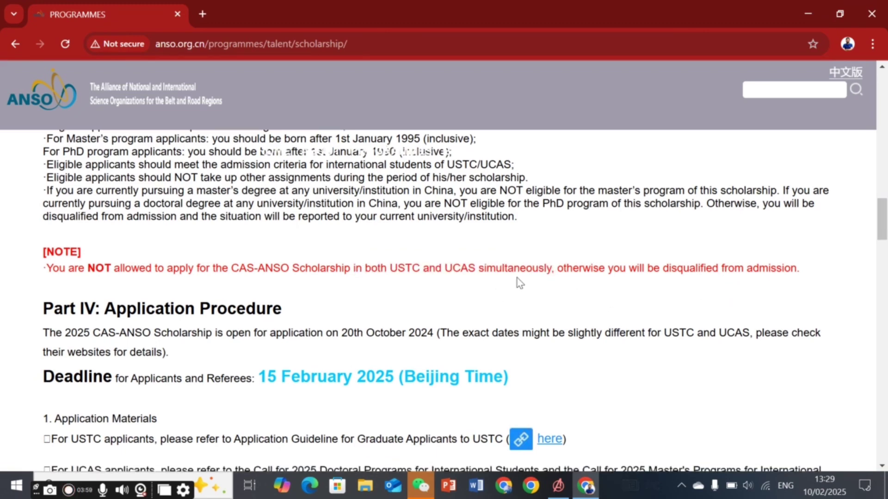
- Read the Part IV: Application Procedure paragraph on the opening date and the deadline for applicants and referees
{"action": "scroll", "coordinate": [517, 278], "scroll_direction": "down", "scroll_amount": 1}
{"action": "left_click_drag", "start_coordinate": [110, 243], "coordinate": [268, 263]}
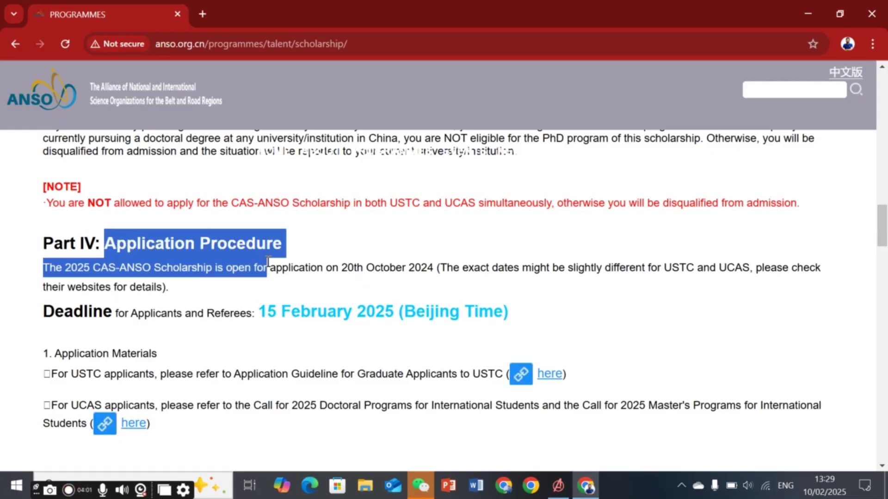
{"action": "left_click", "coordinate": [364, 244]}
{"action": "scroll", "coordinate": [208, 266], "scroll_direction": "down", "scroll_amount": 1}
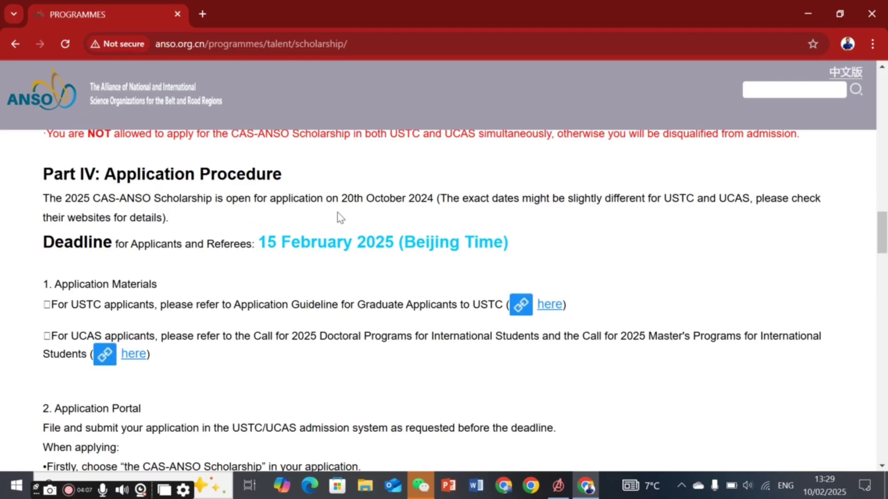
{"action": "left_click_drag", "start_coordinate": [338, 199], "coordinate": [446, 216]}
{"action": "left_click", "coordinate": [446, 217]}
{"action": "left_click_drag", "start_coordinate": [665, 199], "coordinate": [739, 212]}
{"action": "left_click", "coordinate": [736, 207]}
{"action": "left_click_drag", "start_coordinate": [54, 242], "coordinate": [513, 243]}
{"action": "left_click", "coordinate": [270, 259]}
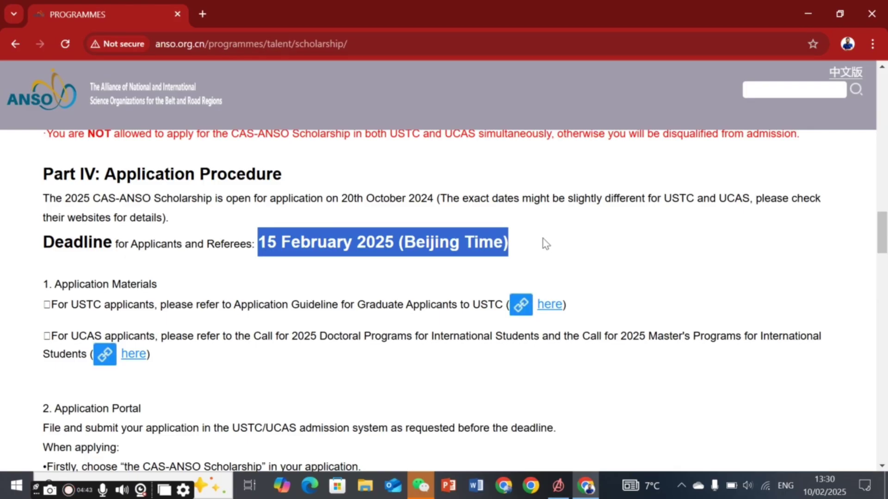
- Read the application materials and portal instructions on choosing the CAS-ANSO Scholarship and being considered for the ANSO-CAS-TWAS/UNESCO PhD Scholarship
{"action": "scroll", "coordinate": [556, 242], "scroll_direction": "down", "scroll_amount": 2}
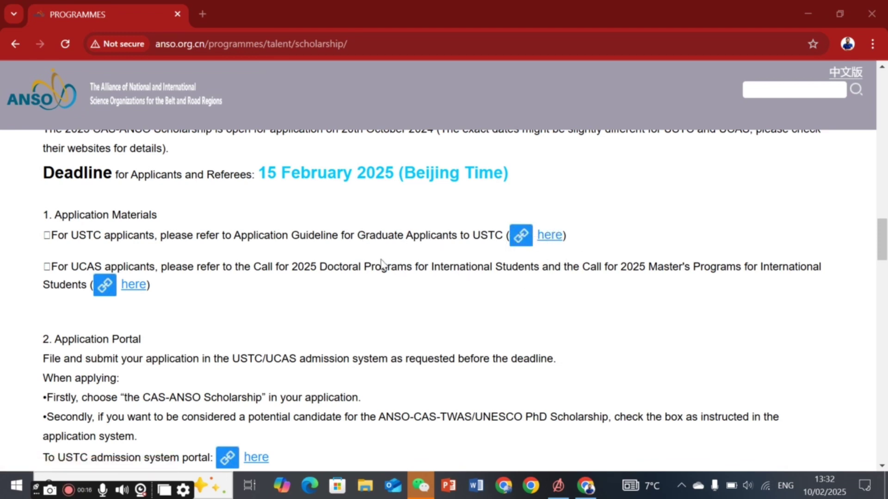
{"action": "scroll", "coordinate": [285, 268], "scroll_direction": "down", "scroll_amount": 3}
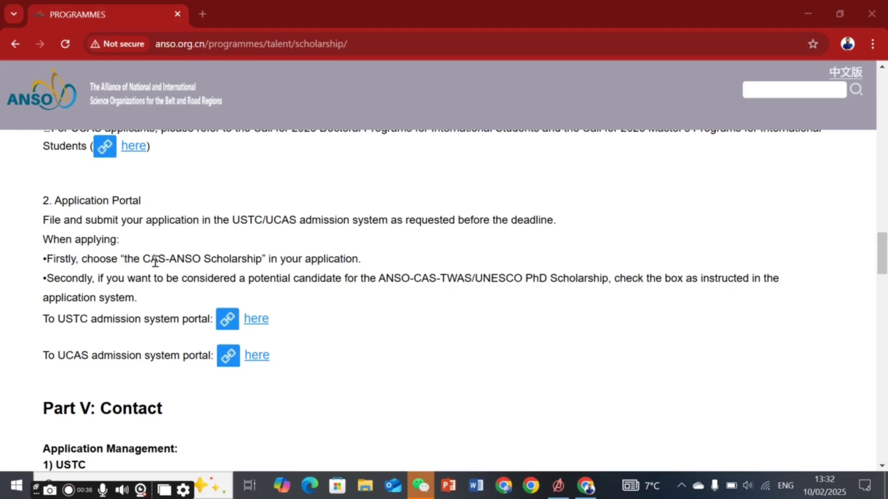
{"action": "left_click_drag", "start_coordinate": [144, 258], "coordinate": [221, 261]}
{"action": "left_click", "coordinate": [232, 261]}
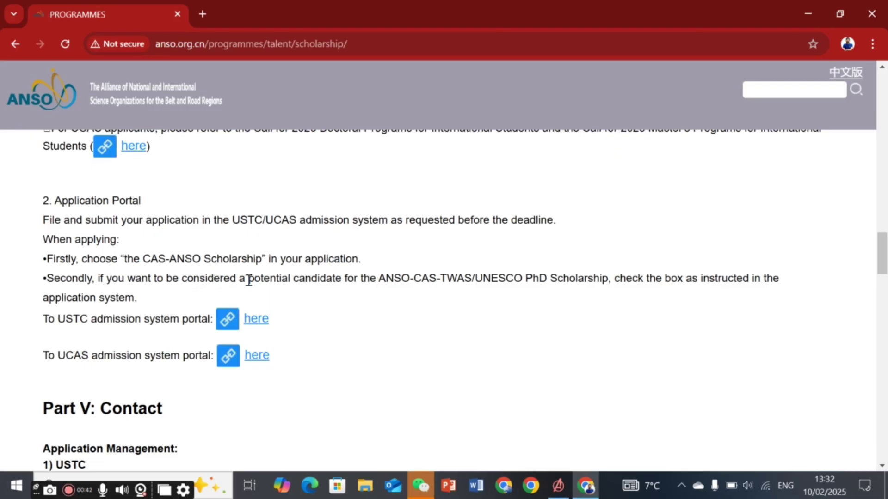
{"action": "left_click_drag", "start_coordinate": [249, 279], "coordinate": [614, 282]}
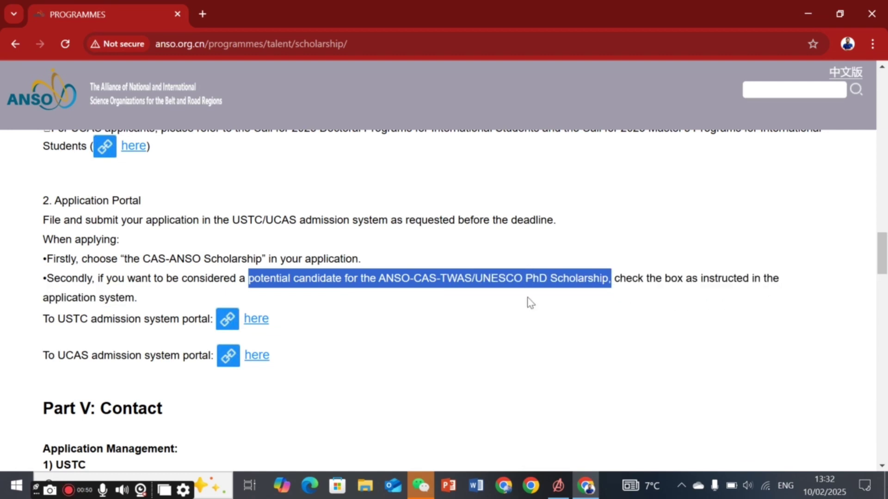
{"action": "left_click", "coordinate": [198, 269]}
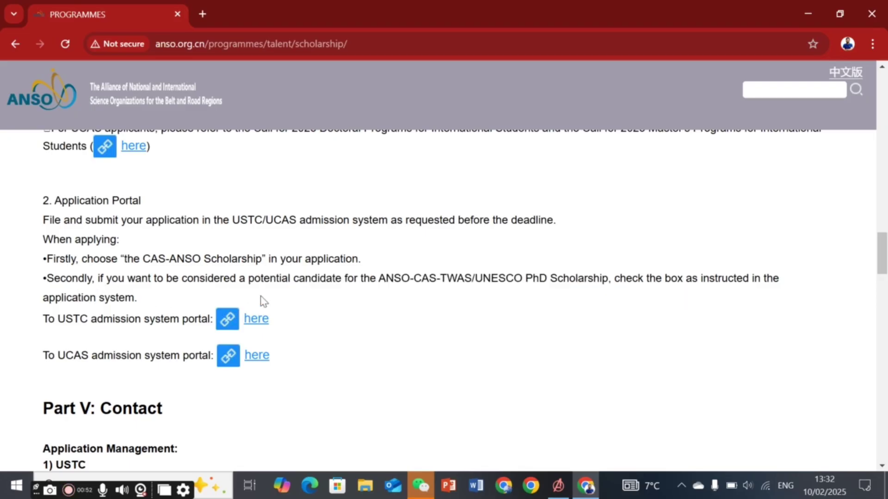
- Open the USTC admission system portal linked in the Application Portal section
{"action": "scroll", "coordinate": [339, 237], "scroll_direction": "down", "scroll_amount": 3}
{"action": "scroll", "coordinate": [339, 238], "scroll_direction": "up", "scroll_amount": 2}
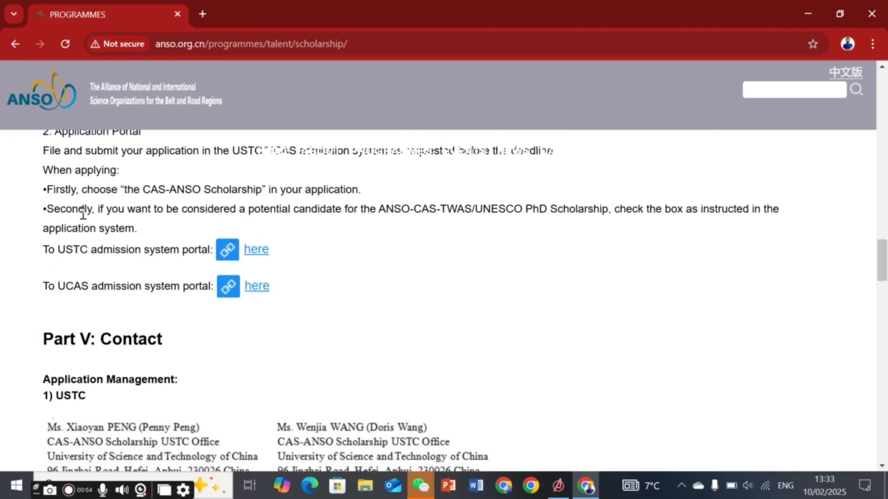
{"action": "scroll", "coordinate": [347, 275], "scroll_direction": "up", "scroll_amount": 1}
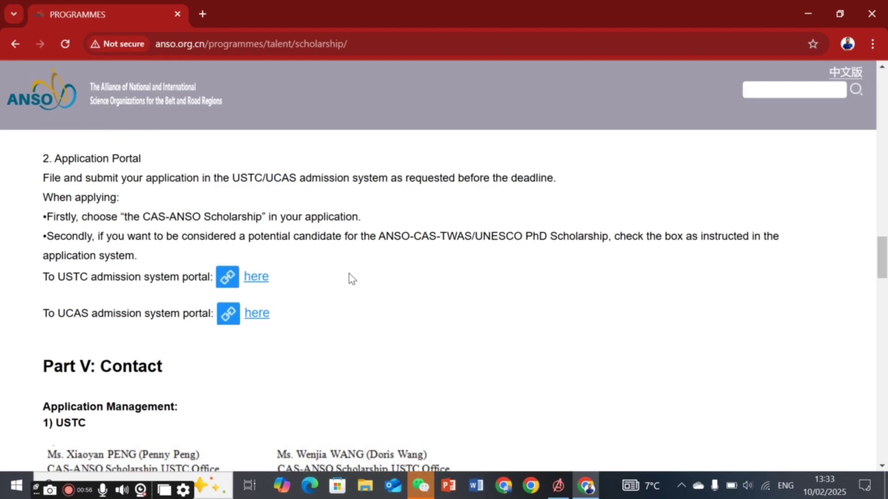
{"action": "scroll", "coordinate": [349, 277], "scroll_direction": "up", "scroll_amount": 1}
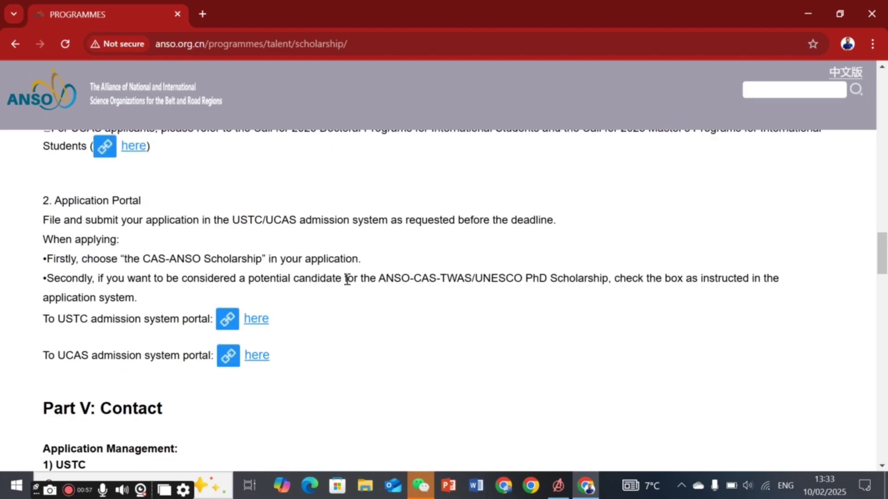
{"action": "left_click", "coordinate": [262, 320]}
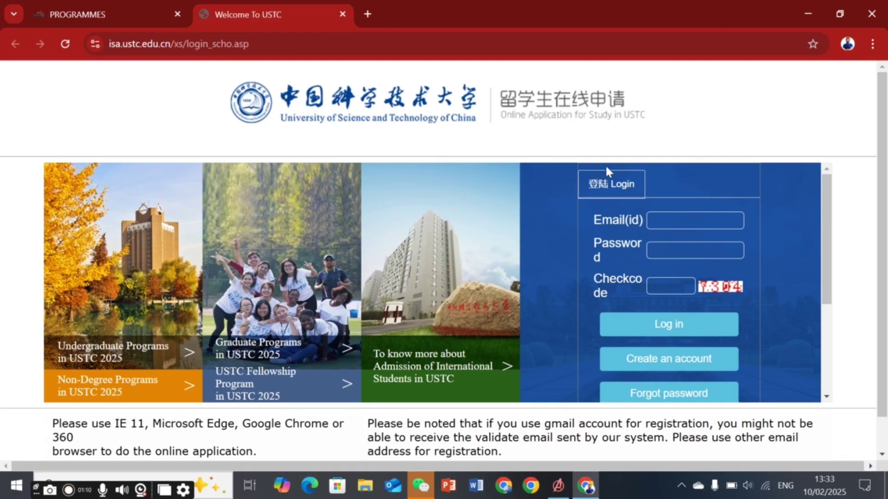
- Look over the USTC login page with its registration notes and open the form for creating an account
{"action": "scroll", "coordinate": [449, 154], "scroll_direction": "down", "scroll_amount": 1}
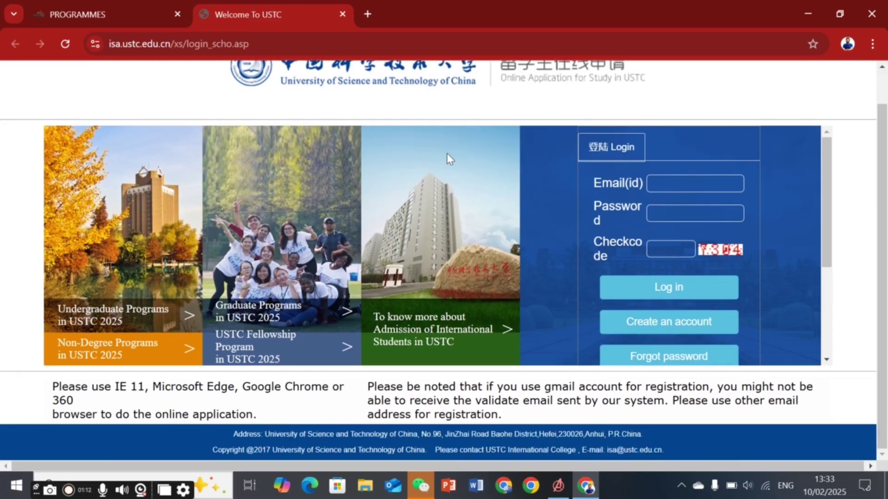
{"action": "scroll", "coordinate": [439, 159], "scroll_direction": "up", "scroll_amount": 1}
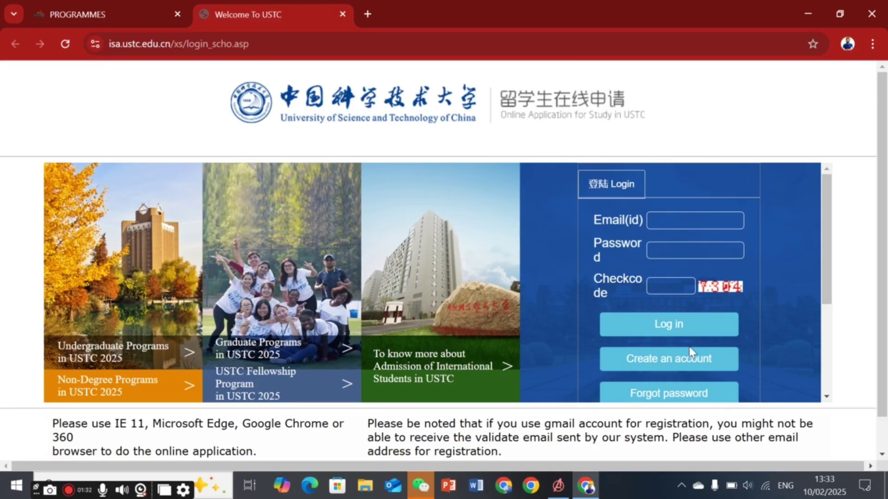
{"action": "scroll", "coordinate": [716, 283], "scroll_direction": "down", "scroll_amount": 3}
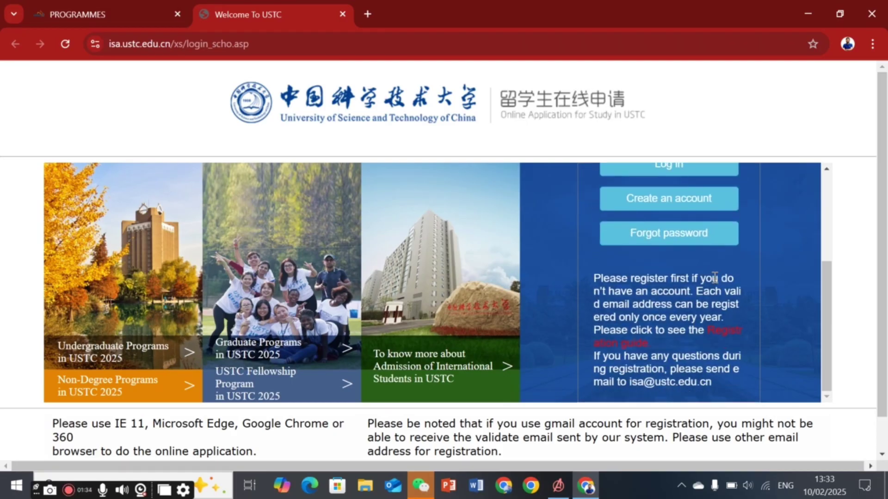
{"action": "scroll", "coordinate": [715, 282], "scroll_direction": "up", "scroll_amount": 3}
{"action": "scroll", "coordinate": [716, 281], "scroll_direction": "down", "scroll_amount": 3}
{"action": "scroll", "coordinate": [712, 275], "scroll_direction": "up", "scroll_amount": 3}
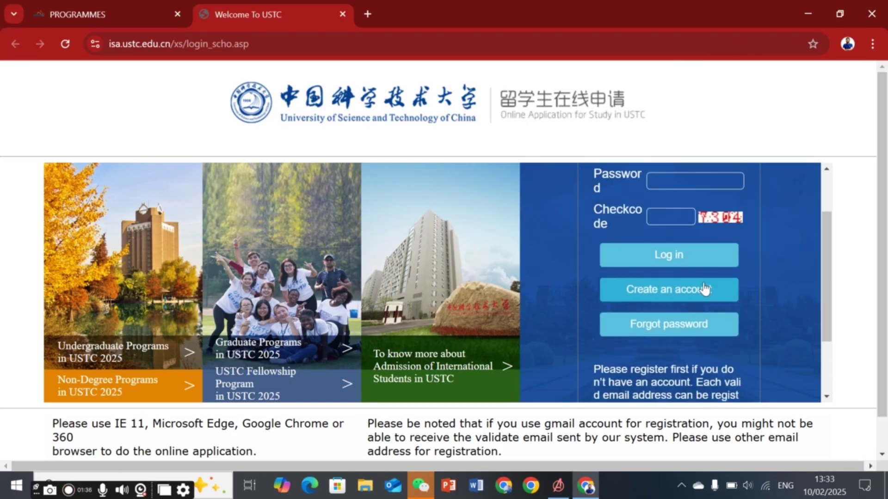
{"action": "left_click", "coordinate": [700, 287]}
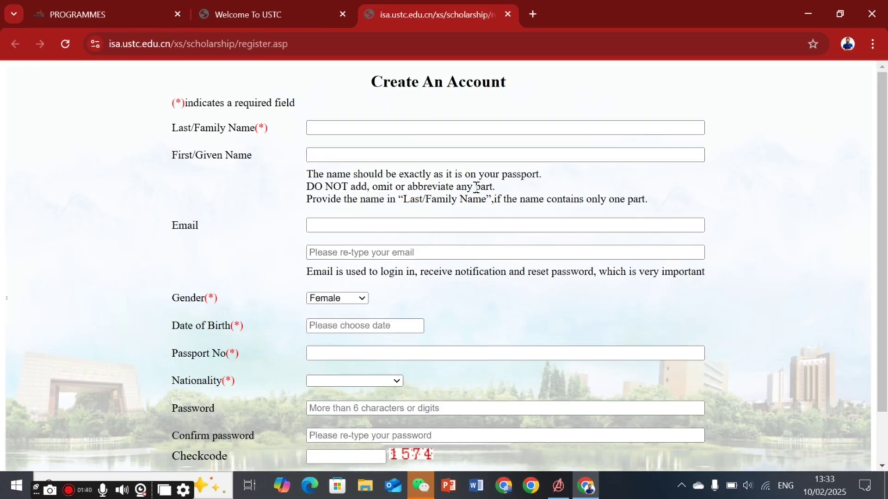
- Enter the applicant's last/family name in the Create An Account form
{"action": "scroll", "coordinate": [480, 189], "scroll_direction": "down", "scroll_amount": 1}
{"action": "scroll", "coordinate": [480, 197], "scroll_direction": "up", "scroll_amount": 1}
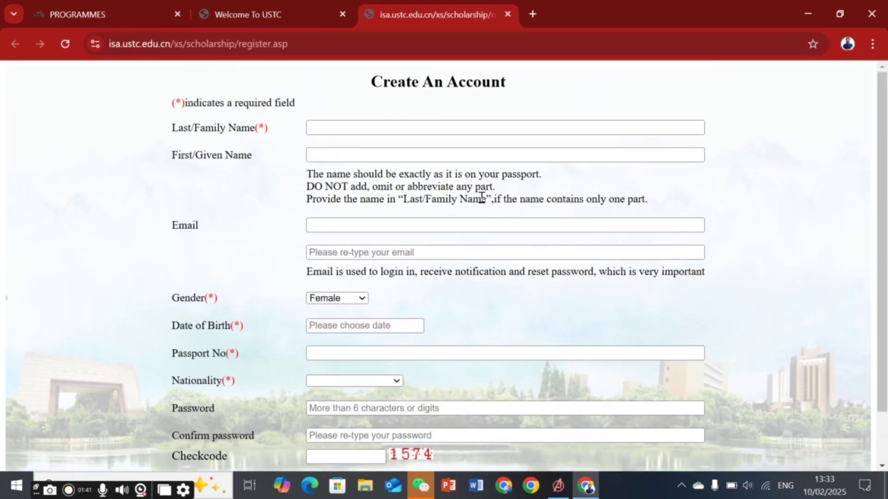
{"action": "left_click", "coordinate": [442, 126]}
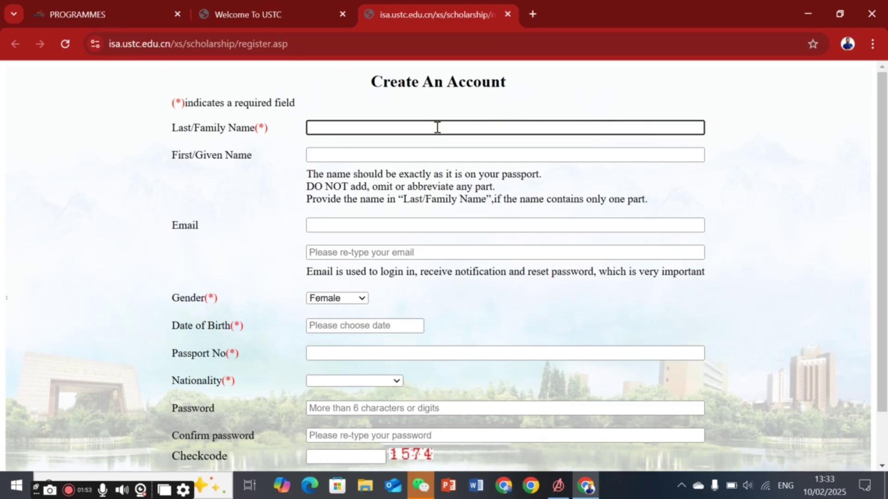
{"action": "type", "text": "Ali"}
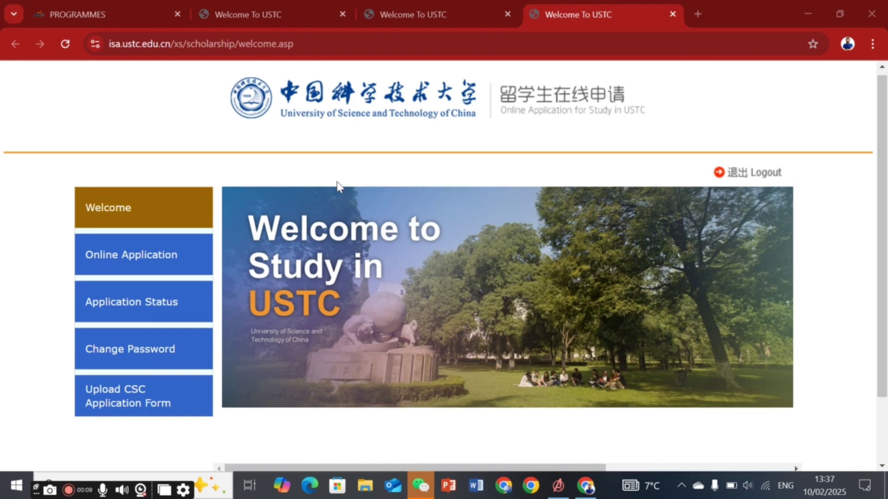
- Start an online application for the Doctoral Program from the USTC applicant welcome page
{"action": "scroll", "coordinate": [342, 185], "scroll_direction": "down", "scroll_amount": 1}
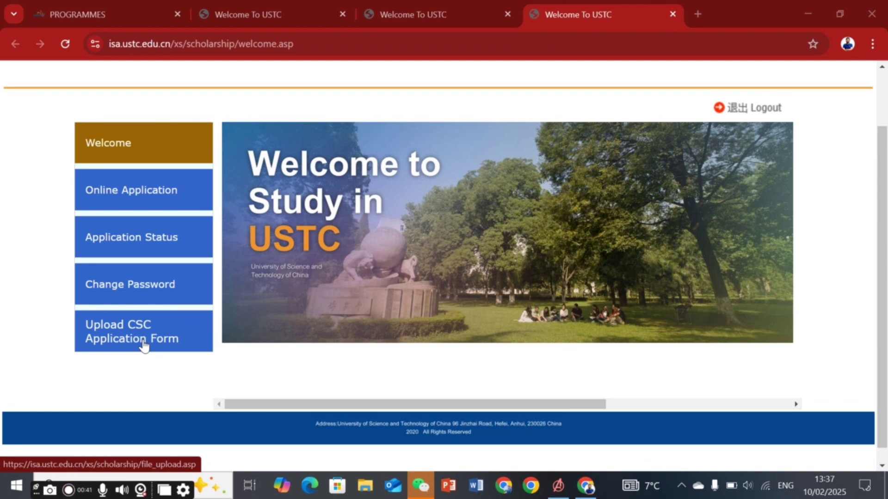
{"action": "left_click", "coordinate": [132, 193]}
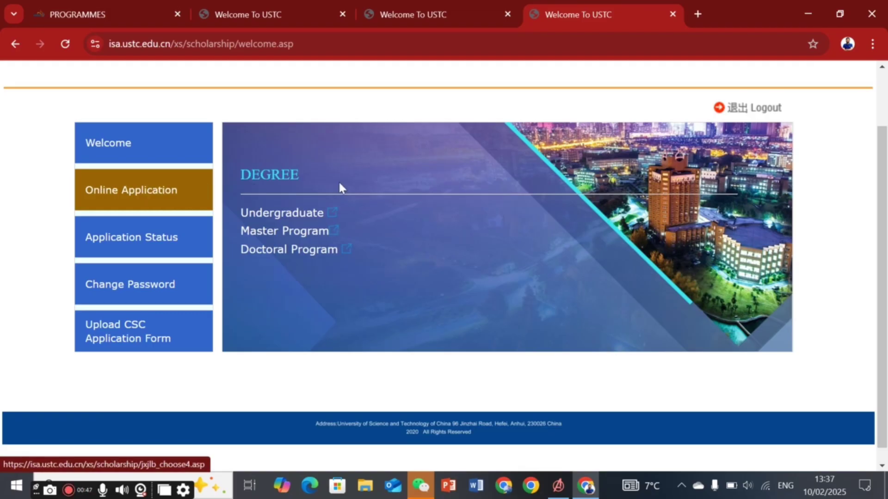
{"action": "left_click", "coordinate": [299, 253]}
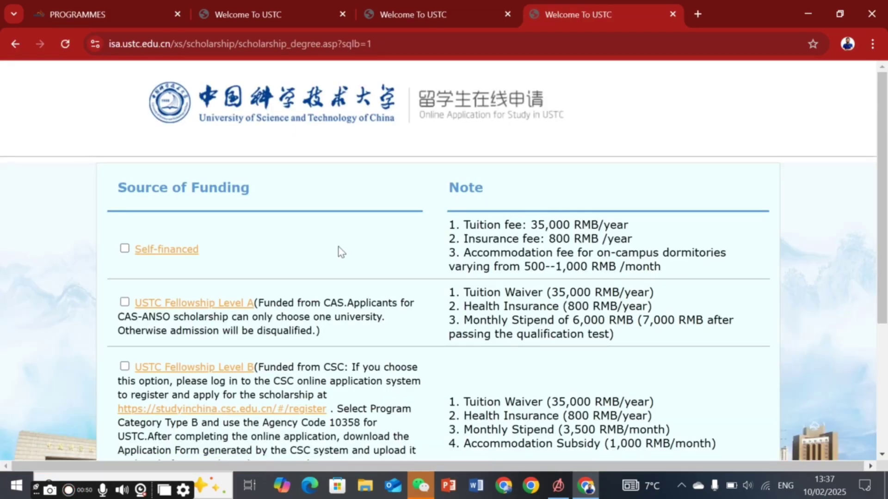
- Examine the funding sources from Self-financed to USTC Fellowship Level C together with the notes on their fees and benefits
{"action": "scroll", "coordinate": [376, 234], "scroll_direction": "down", "scroll_amount": 1}
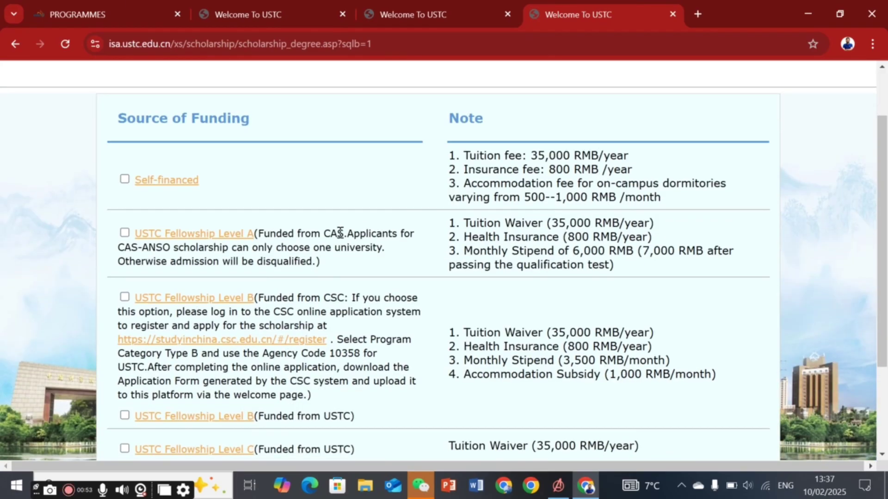
{"action": "scroll", "coordinate": [340, 234], "scroll_direction": "down", "scroll_amount": 1}
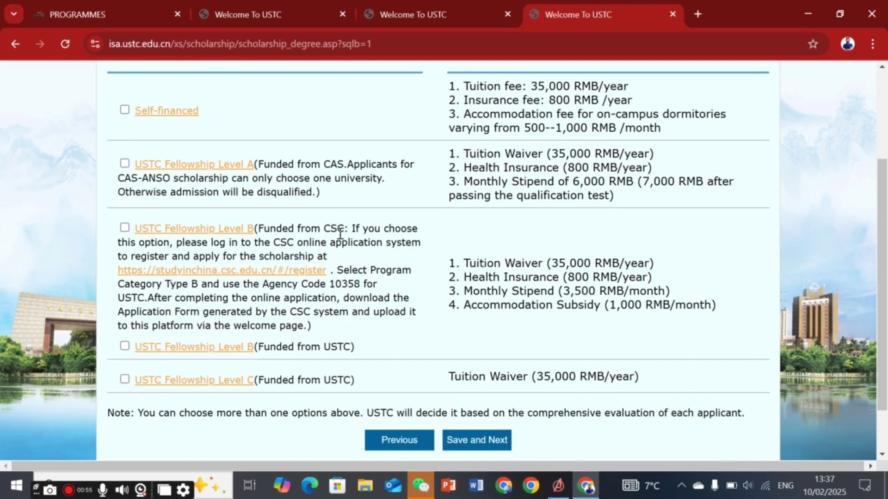
{"action": "scroll", "coordinate": [340, 234], "scroll_direction": "up", "scroll_amount": 1}
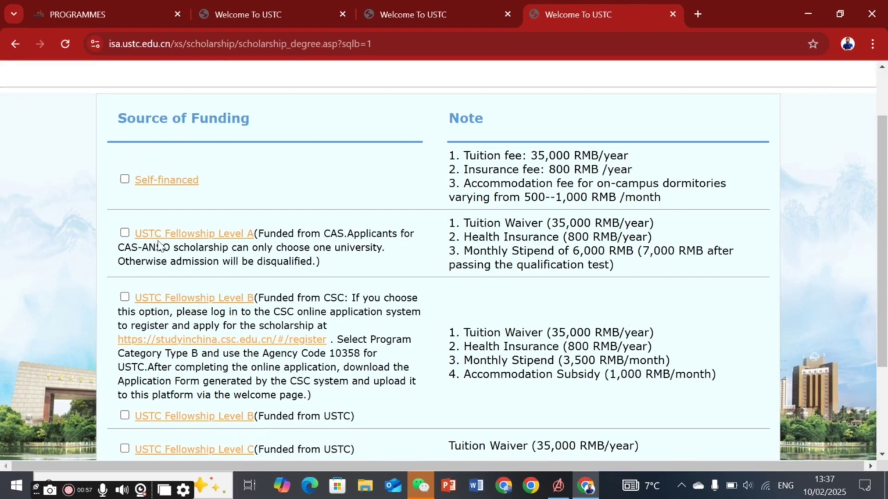
{"action": "scroll", "coordinate": [310, 252], "scroll_direction": "down", "scroll_amount": 1}
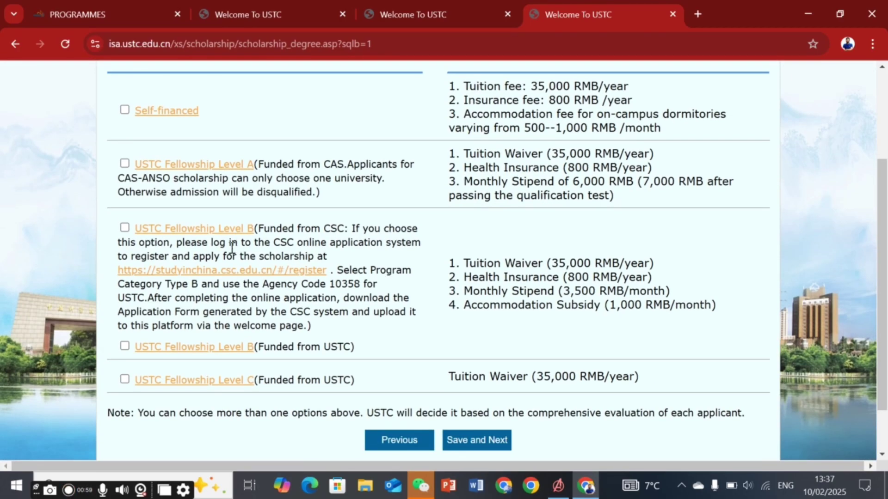
{"action": "scroll", "coordinate": [333, 237], "scroll_direction": "down", "scroll_amount": 1}
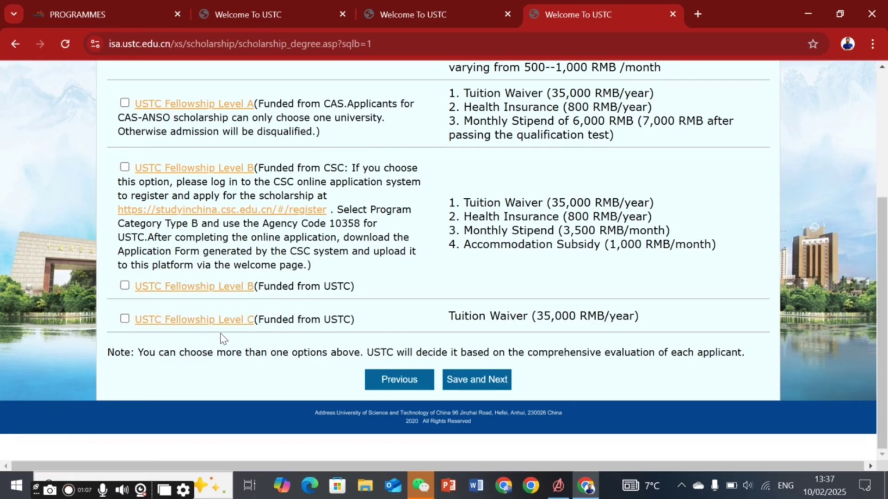
{"action": "scroll", "coordinate": [394, 301], "scroll_direction": "up", "scroll_amount": 1}
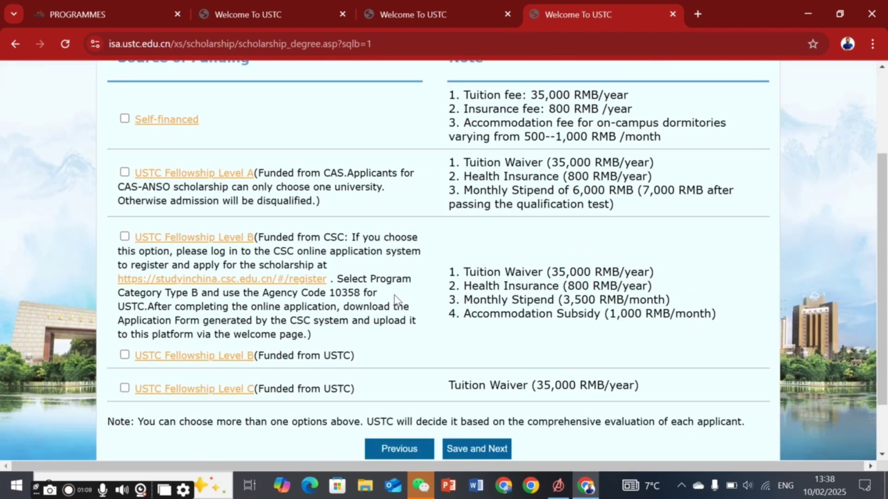
{"action": "scroll", "coordinate": [394, 298], "scroll_direction": "up", "scroll_amount": 1}
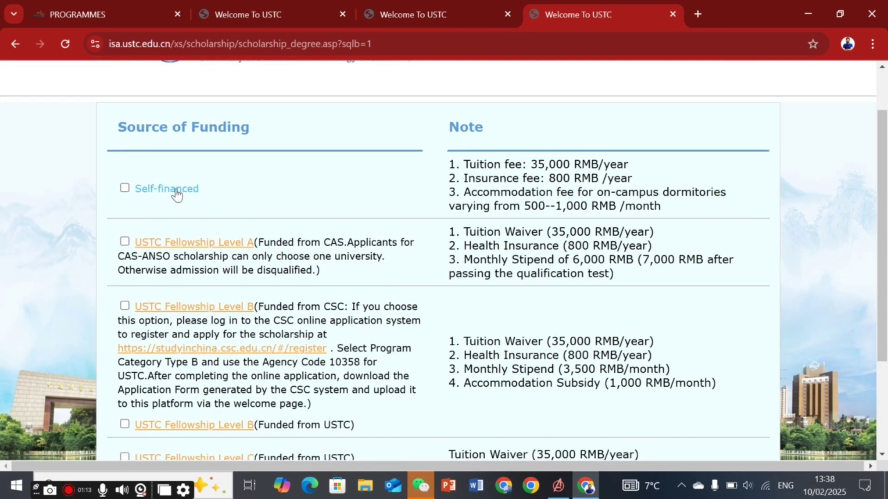
{"action": "scroll", "coordinate": [310, 199], "scroll_direction": "down", "scroll_amount": 1}
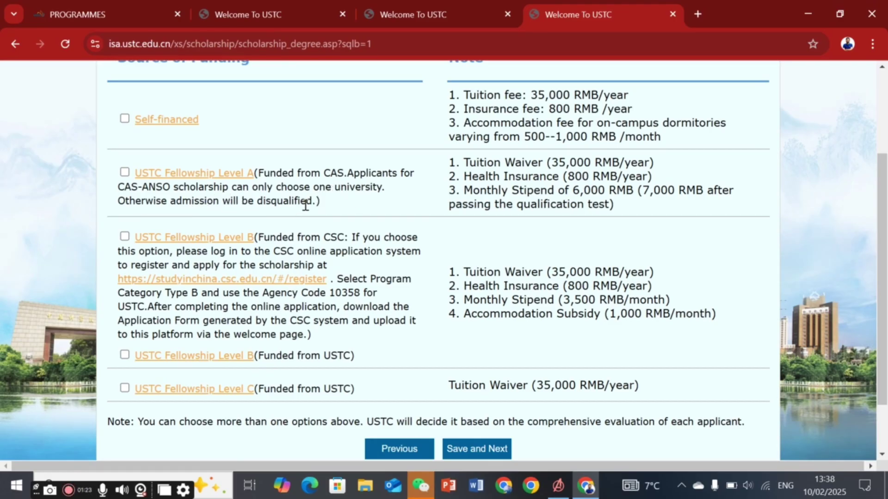
- Select USTC Fellowship Level A, agree to be considered for the ANSO-CAS-TWAS/UNESCO PhD Scholarship category, and save to continue to the application form
{"action": "left_click", "coordinate": [125, 172]}
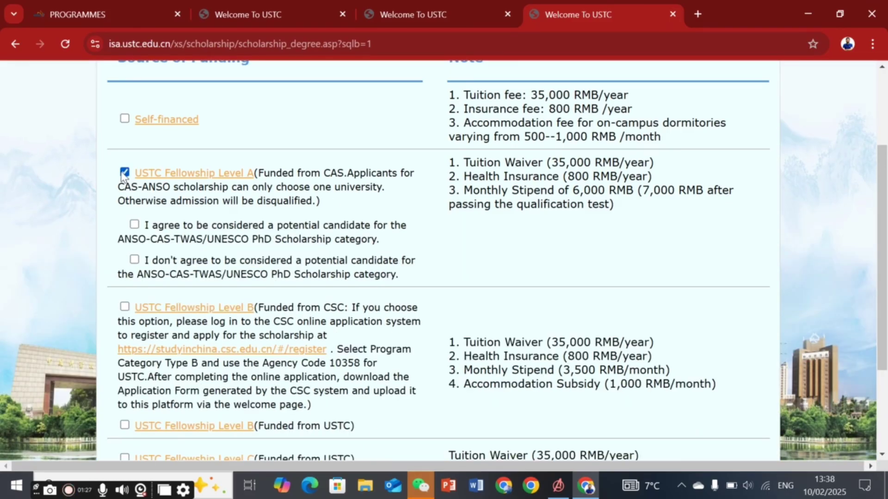
{"action": "left_click", "coordinate": [135, 224]}
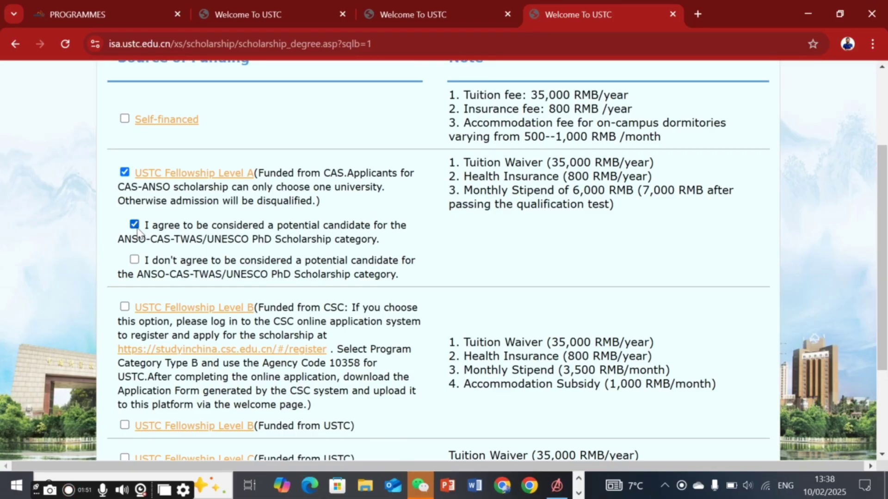
{"action": "scroll", "coordinate": [303, 213], "scroll_direction": "down", "scroll_amount": 3}
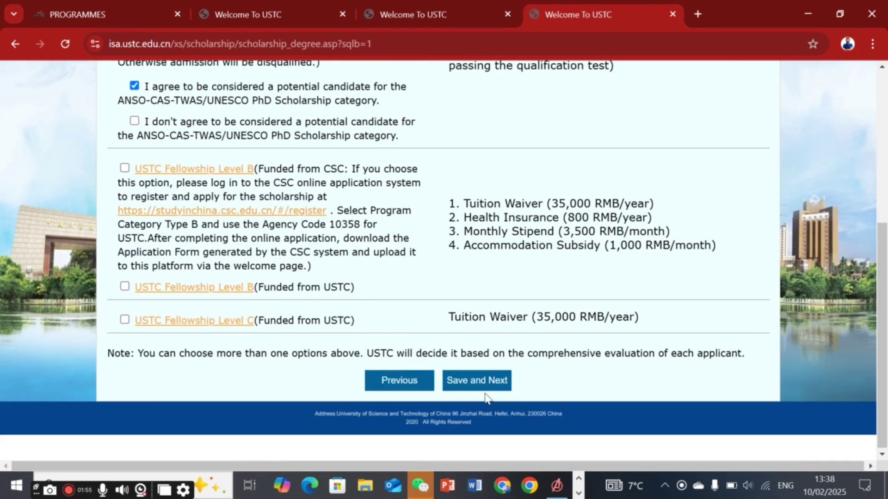
{"action": "left_click", "coordinate": [463, 381]}
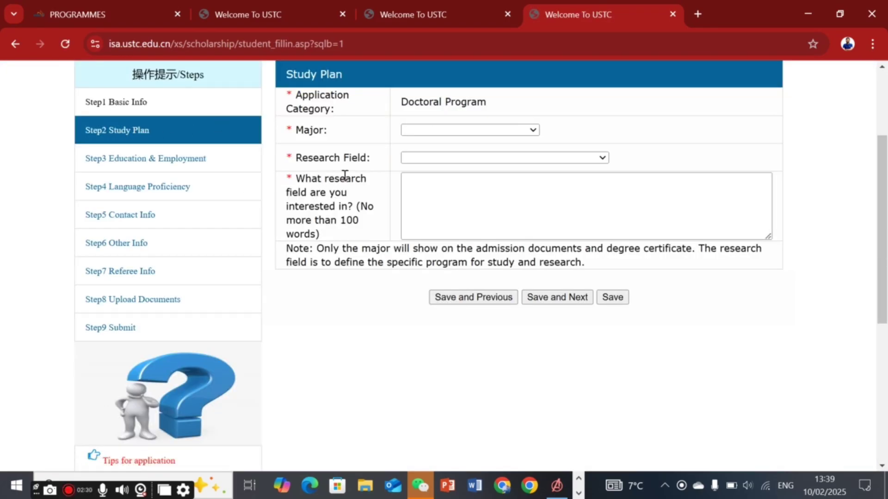
- Choose Biomedical Engineering as the major in the doctoral Study Plan
{"action": "scroll", "coordinate": [345, 175], "scroll_direction": "up", "scroll_amount": 2}
{"action": "left_click", "coordinate": [470, 200]}
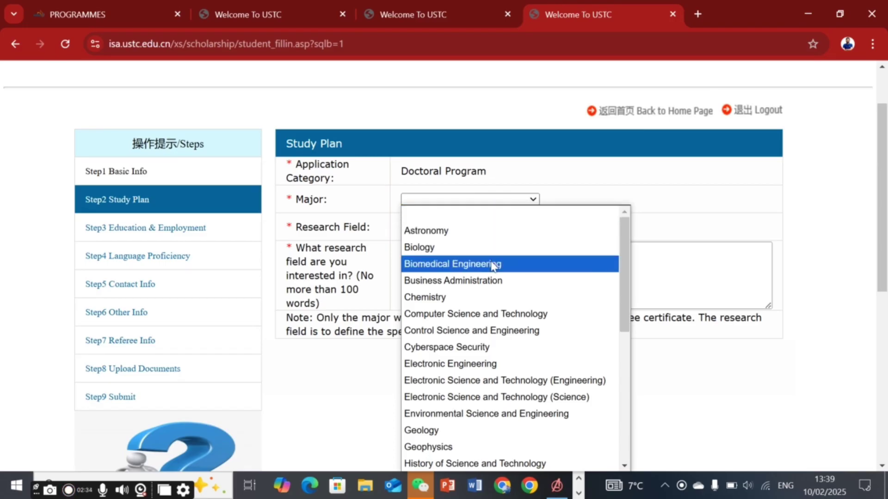
{"action": "scroll", "coordinate": [492, 266], "scroll_direction": "down", "scroll_amount": 3}
{"action": "scroll", "coordinate": [493, 266], "scroll_direction": "down", "scroll_amount": 3}
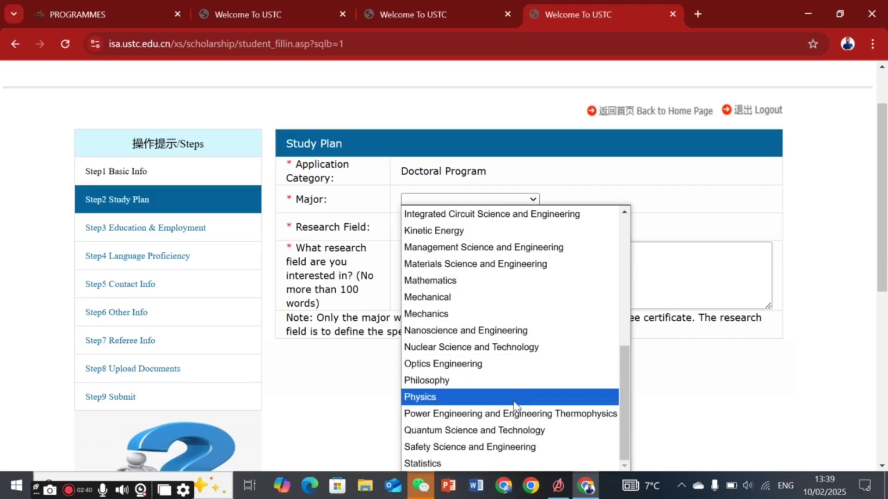
{"action": "scroll", "coordinate": [513, 411], "scroll_direction": "up", "scroll_amount": 3}
{"action": "scroll", "coordinate": [508, 397], "scroll_direction": "up", "scroll_amount": 3}
{"action": "scroll", "coordinate": [508, 396], "scroll_direction": "up", "scroll_amount": 1}
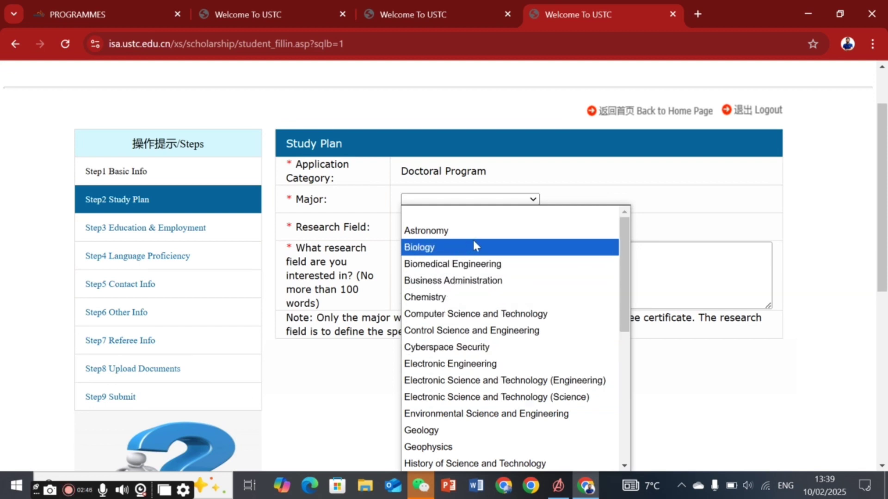
{"action": "left_click", "coordinate": [439, 266]}
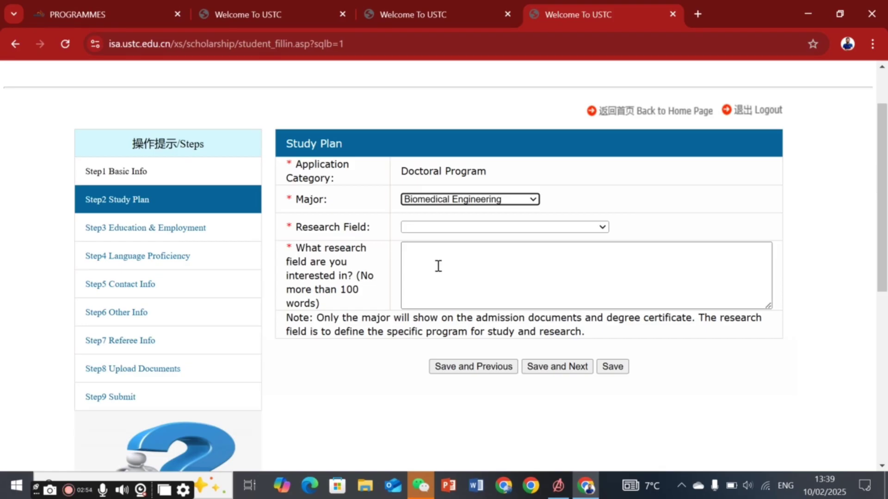
- Set the research field in the Study Plan to Biomedical Engineering
{"action": "left_click", "coordinate": [430, 227]}
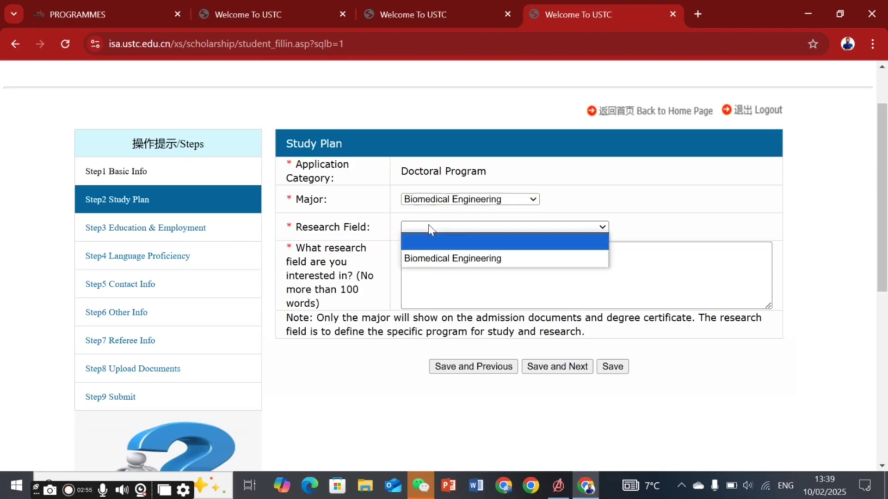
{"action": "left_click", "coordinate": [449, 260]}
{"action": "left_click", "coordinate": [451, 259]}
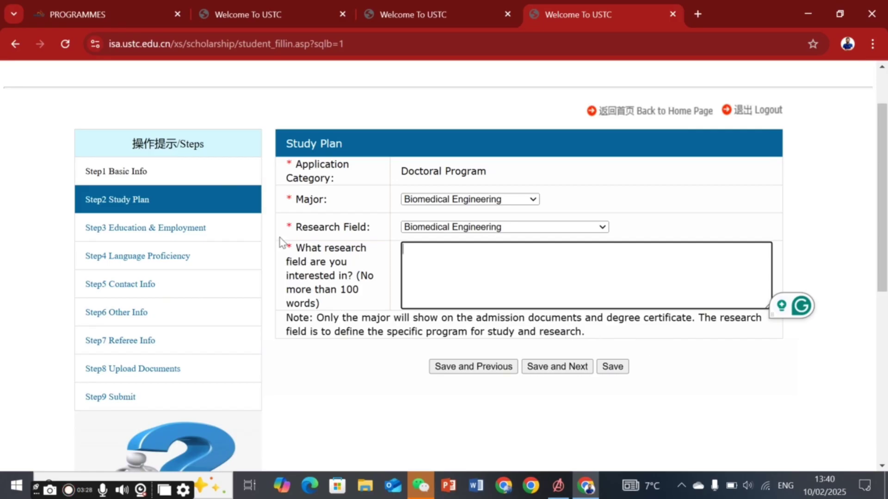
- Go to the Education & Employment section of the application form
{"action": "left_click", "coordinate": [207, 238]}
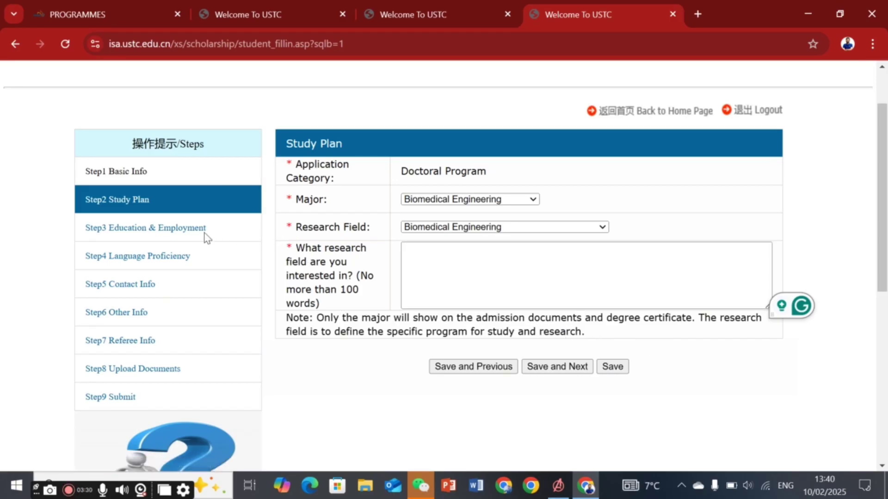
{"action": "left_click", "coordinate": [167, 229]}
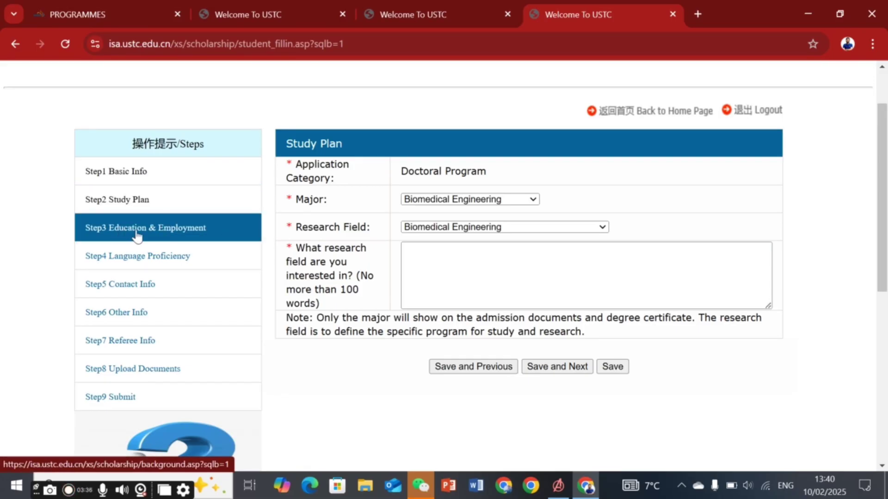
{"action": "scroll", "coordinate": [368, 370], "scroll_direction": "down", "scroll_amount": 6}
{"action": "scroll", "coordinate": [367, 370], "scroll_direction": "up", "scroll_amount": 6}
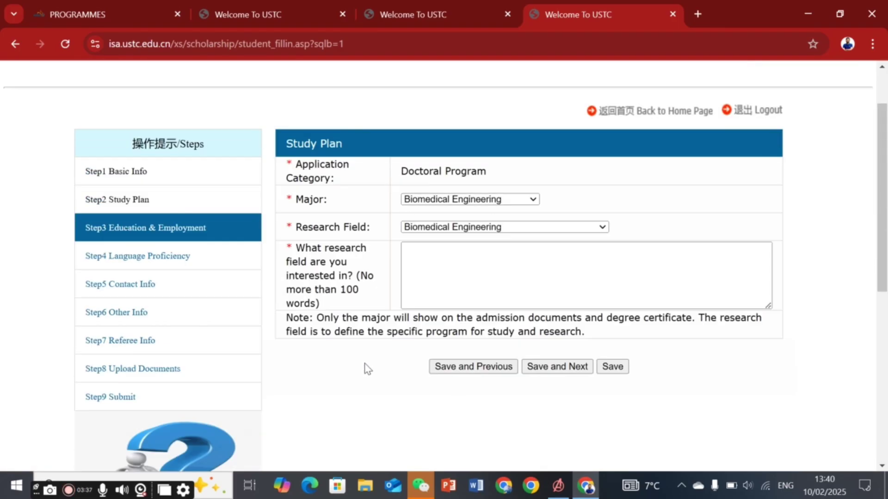
{"action": "left_click", "coordinate": [157, 226]}
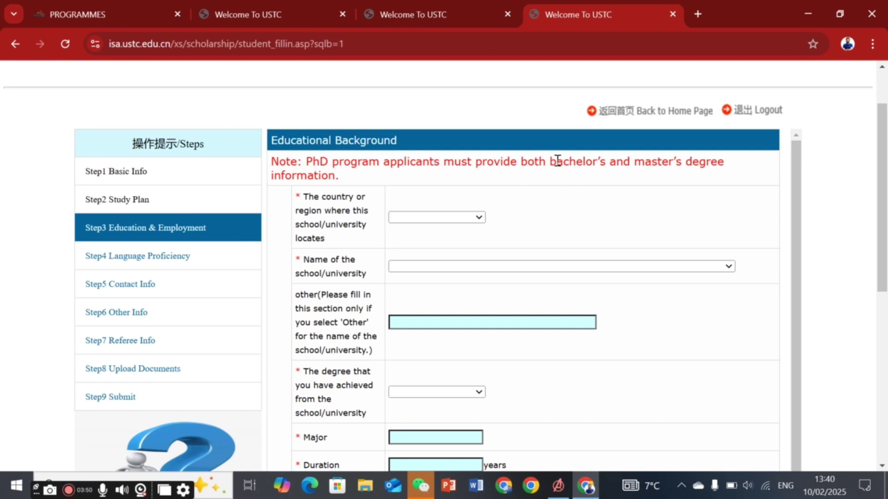
- Read the note on degree information required from PhD applicants and view the country choices for the school or university
{"action": "left_click_drag", "start_coordinate": [558, 161], "coordinate": [719, 161]}
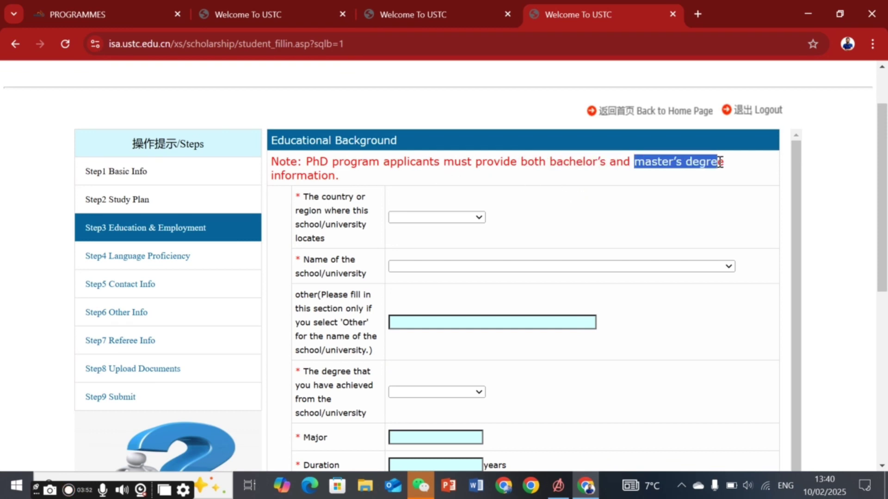
{"action": "left_click", "coordinate": [539, 198]}
{"action": "scroll", "coordinate": [504, 201], "scroll_direction": "down", "scroll_amount": 2}
{"action": "scroll", "coordinate": [504, 201], "scroll_direction": "up", "scroll_amount": 2}
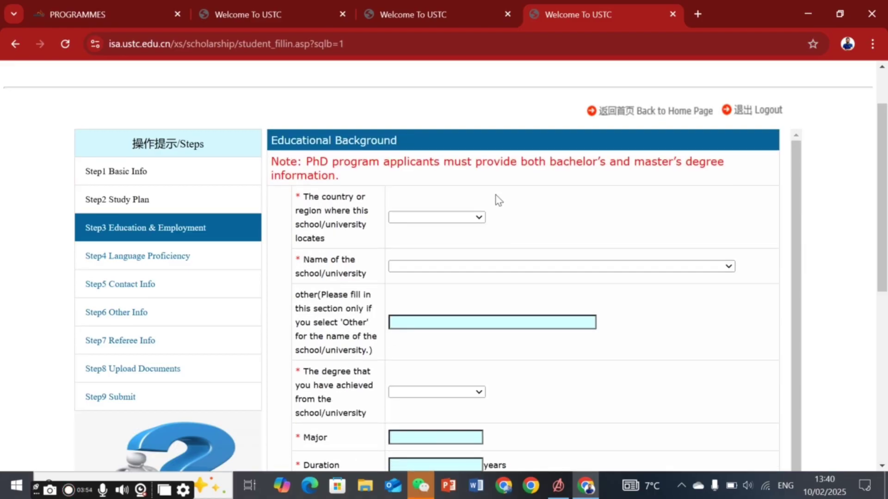
{"action": "left_click", "coordinate": [469, 218]}
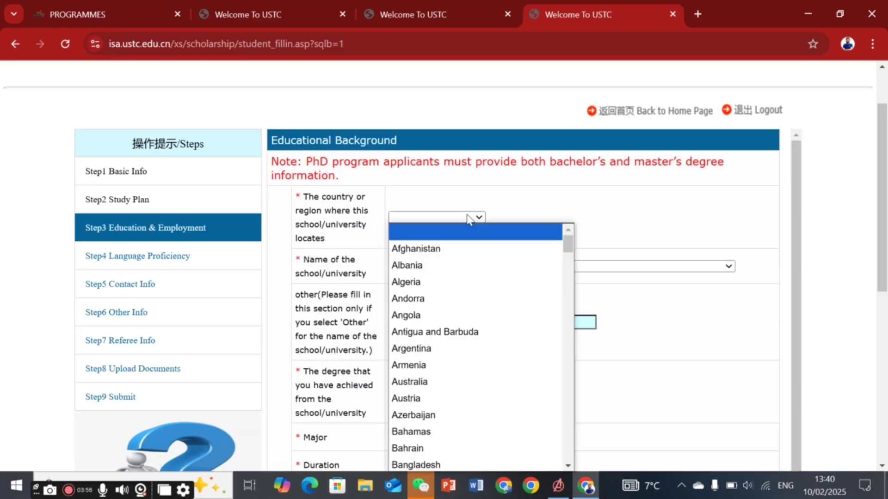
{"action": "left_click", "coordinate": [576, 200]}
- Examine the school name, other-school and achieved-degree fields of the Educational Background form, including the available degree options
{"action": "scroll", "coordinate": [576, 199], "scroll_direction": "down", "scroll_amount": 2}
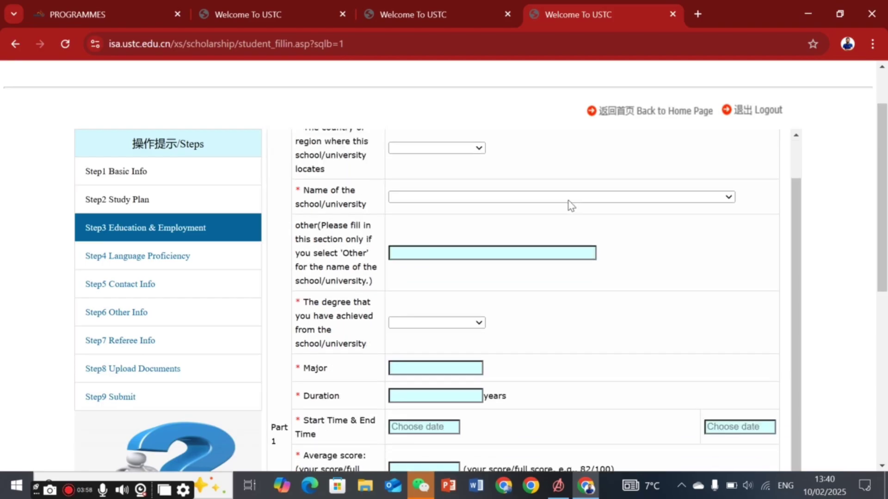
{"action": "left_click", "coordinate": [504, 202]}
{"action": "left_click", "coordinate": [503, 200]}
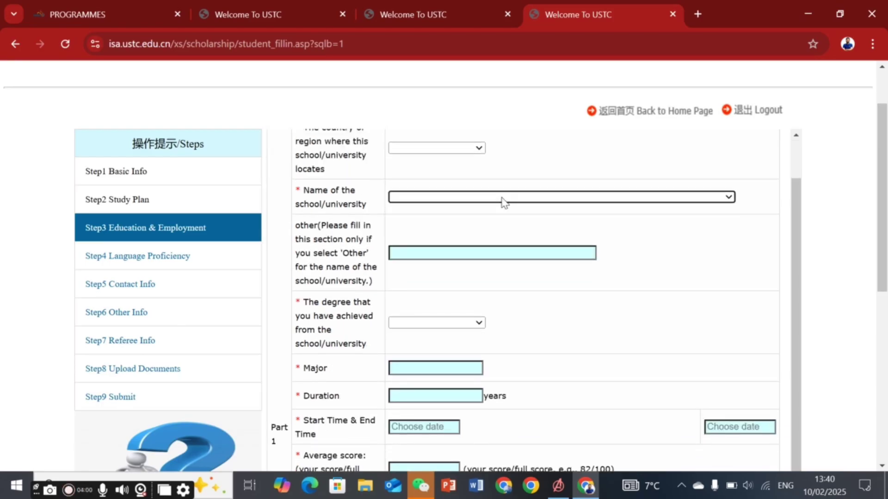
{"action": "scroll", "coordinate": [474, 224], "scroll_direction": "down", "scroll_amount": 2}
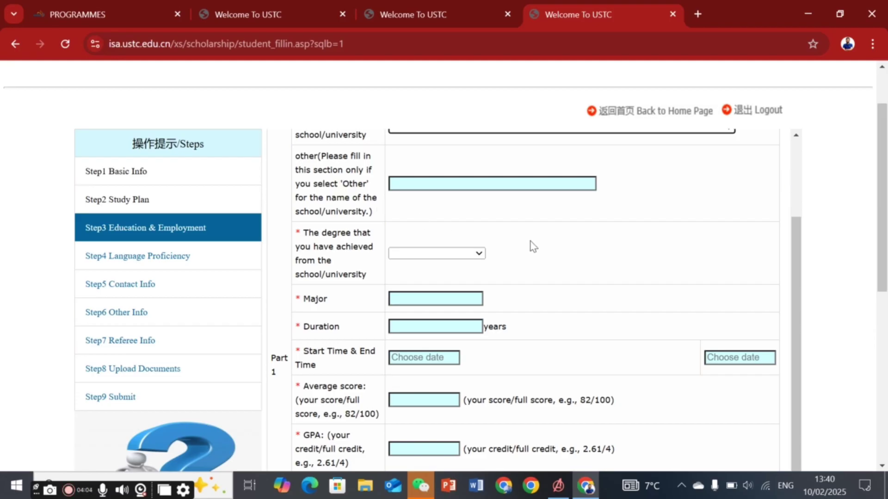
{"action": "scroll", "coordinate": [604, 200], "scroll_direction": "up", "scroll_amount": 2}
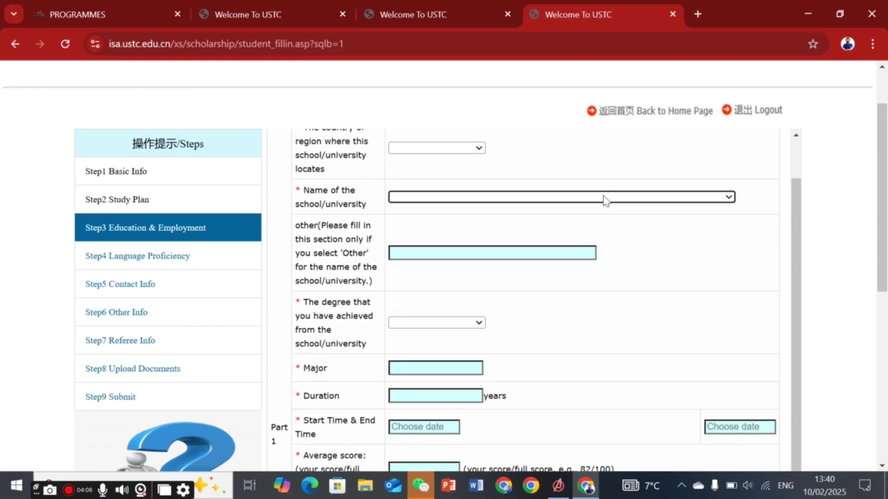
{"action": "left_click", "coordinate": [424, 252]}
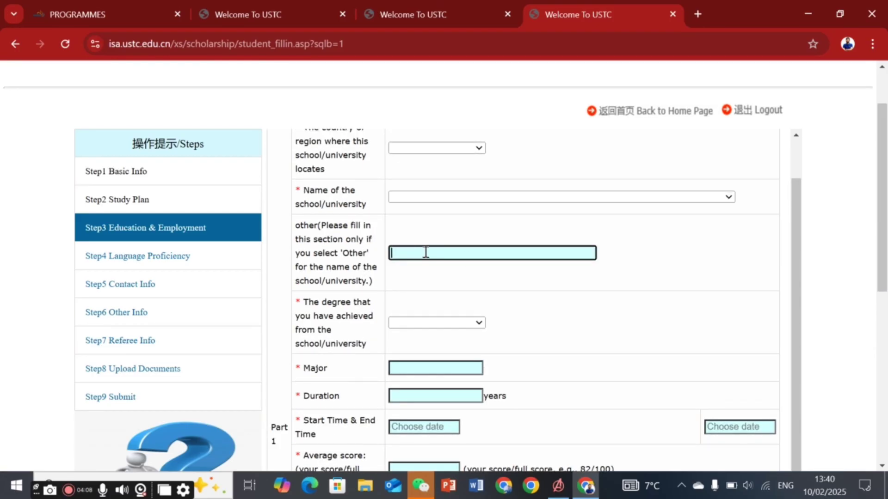
{"action": "scroll", "coordinate": [551, 269], "scroll_direction": "down", "scroll_amount": 2}
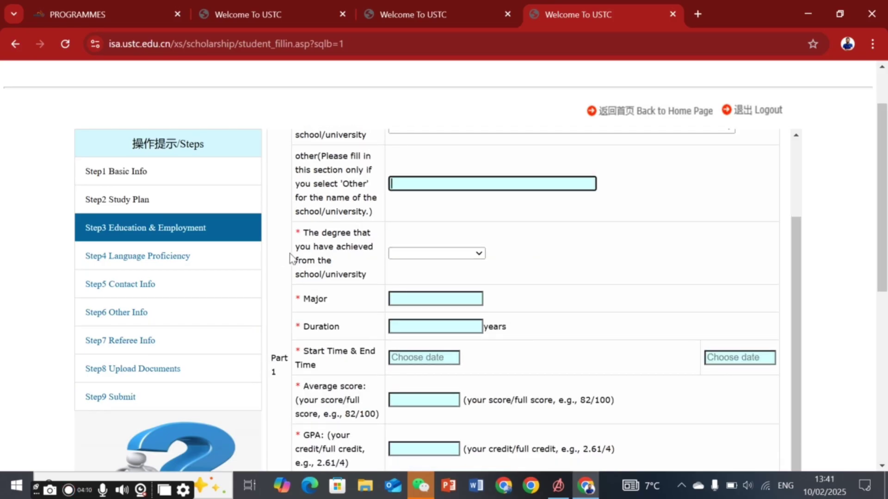
{"action": "left_click", "coordinate": [476, 254]}
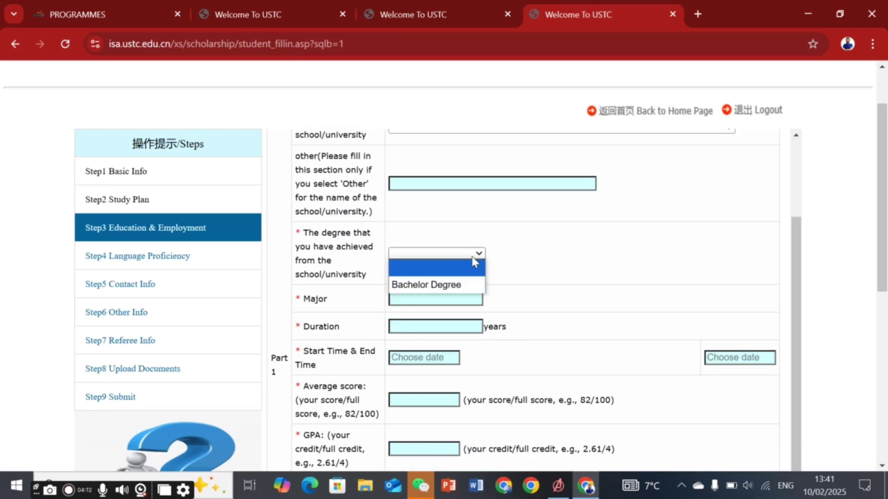
{"action": "left_click", "coordinate": [474, 261]}
{"action": "left_click", "coordinate": [476, 255]}
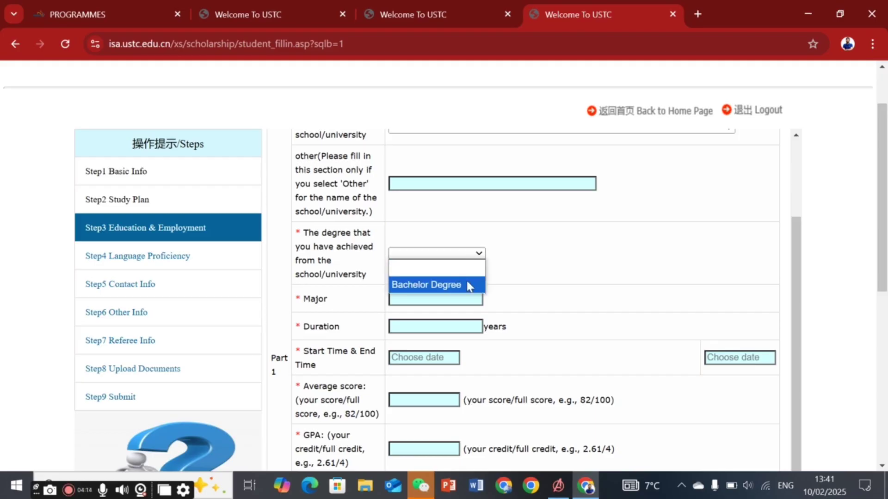
{"action": "left_click", "coordinate": [557, 264]}
- Review the score, GPA, rank, thesis and notarized document requirements, plus the Academic Achievement and Employment Background sections
{"action": "scroll", "coordinate": [581, 256], "scroll_direction": "down", "scroll_amount": 7}
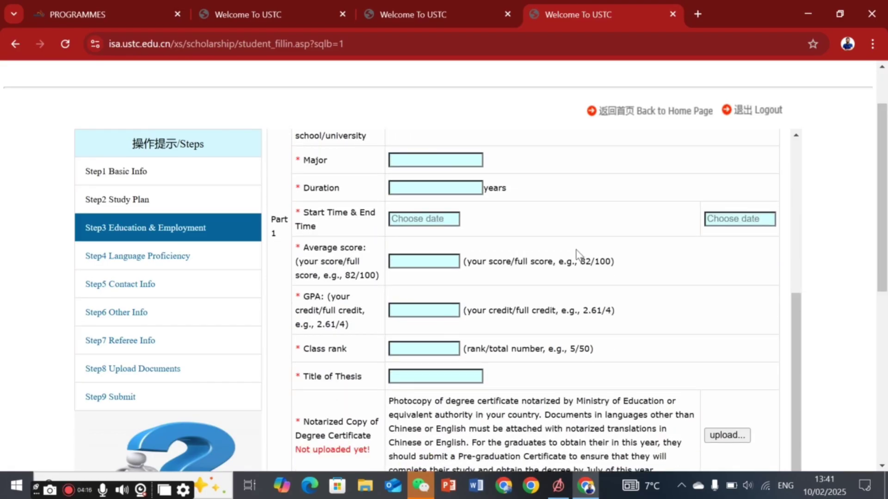
{"action": "scroll", "coordinate": [572, 252], "scroll_direction": "down", "scroll_amount": 6}
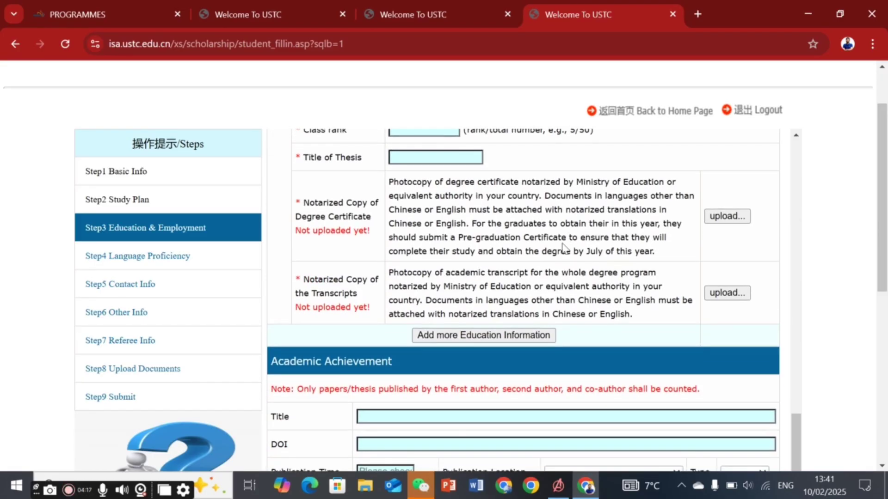
{"action": "scroll", "coordinate": [487, 266], "scroll_direction": "up", "scroll_amount": 3}
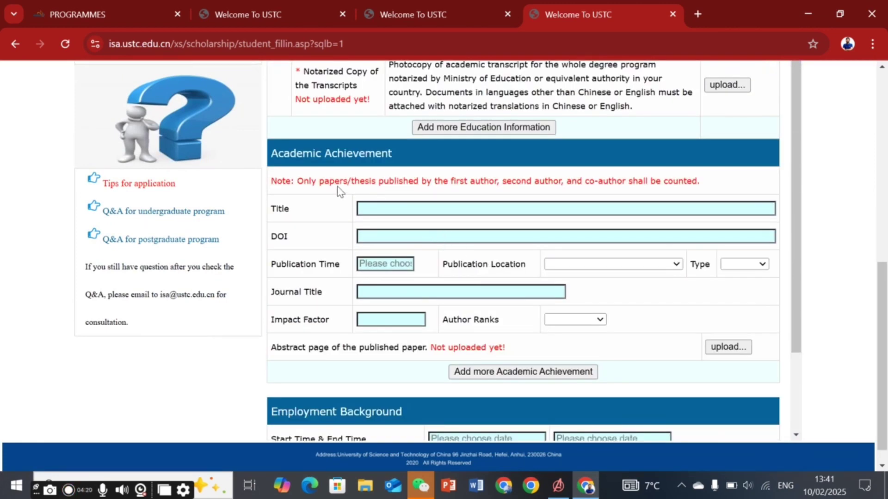
{"action": "scroll", "coordinate": [499, 212], "scroll_direction": "up", "scroll_amount": 5}
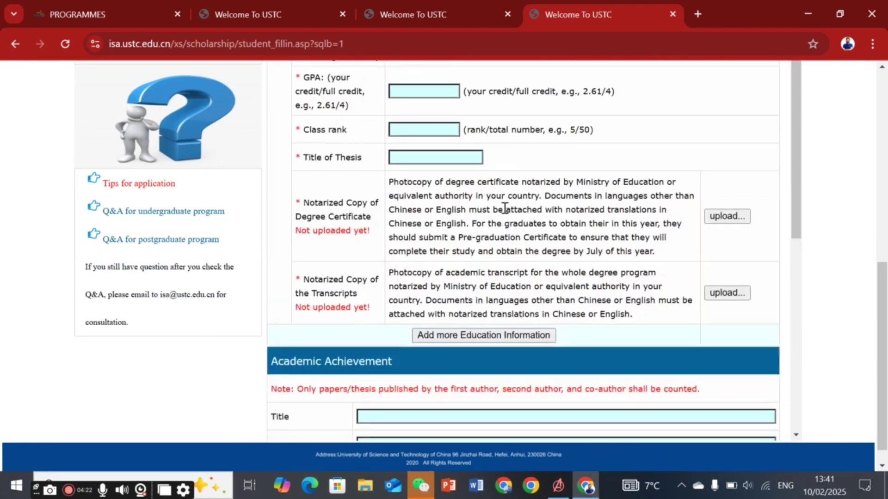
{"action": "scroll", "coordinate": [510, 213], "scroll_direction": "down", "scroll_amount": 3}
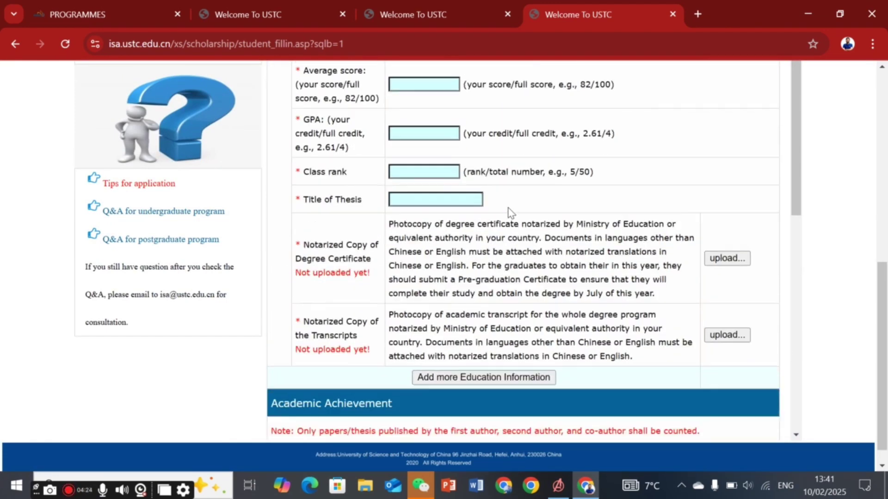
{"action": "scroll", "coordinate": [506, 214], "scroll_direction": "up", "scroll_amount": 7}
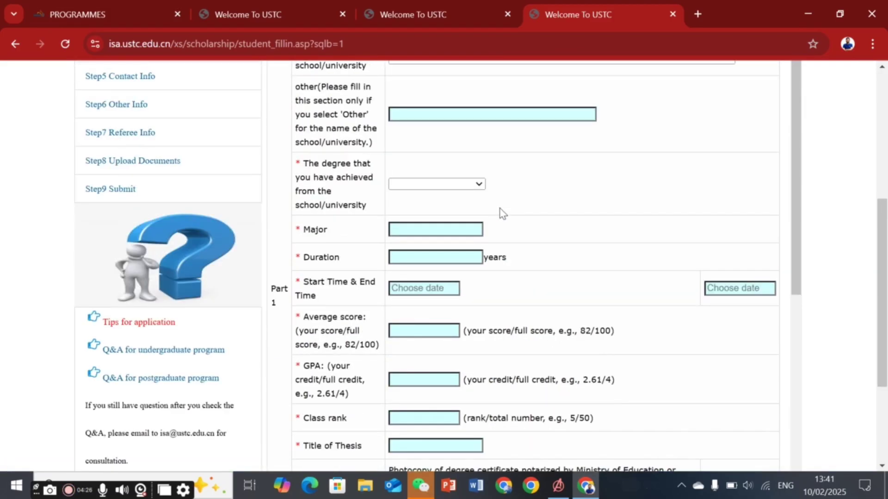
{"action": "scroll", "coordinate": [500, 215], "scroll_direction": "down", "scroll_amount": 8}
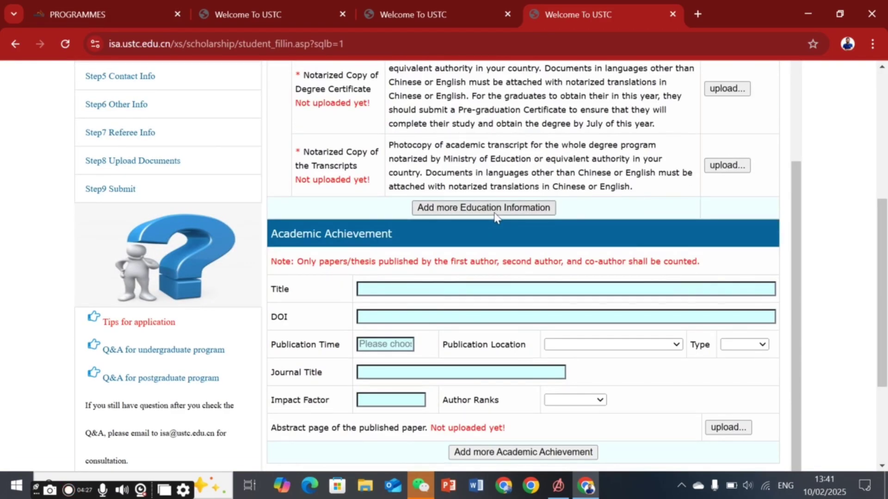
{"action": "scroll", "coordinate": [498, 217], "scroll_direction": "down", "scroll_amount": 1}
{"action": "scroll", "coordinate": [499, 216], "scroll_direction": "down", "scroll_amount": 3}
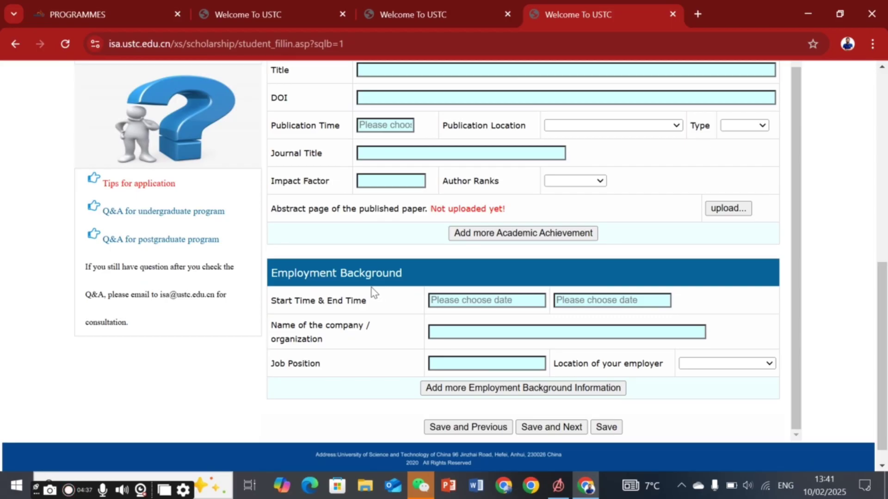
{"action": "scroll", "coordinate": [370, 291], "scroll_direction": "up", "scroll_amount": 6}
{"action": "scroll", "coordinate": [148, 208], "scroll_direction": "up", "scroll_amount": 7}
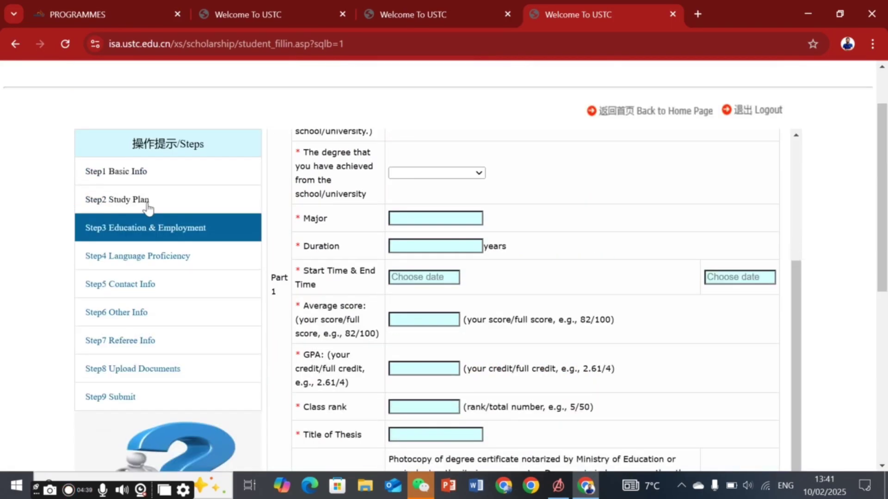
- Open the Language Proficiency section and examine its Chinese and English proficiency requirements, test score fields and certificate uploads
{"action": "left_click", "coordinate": [133, 258]}
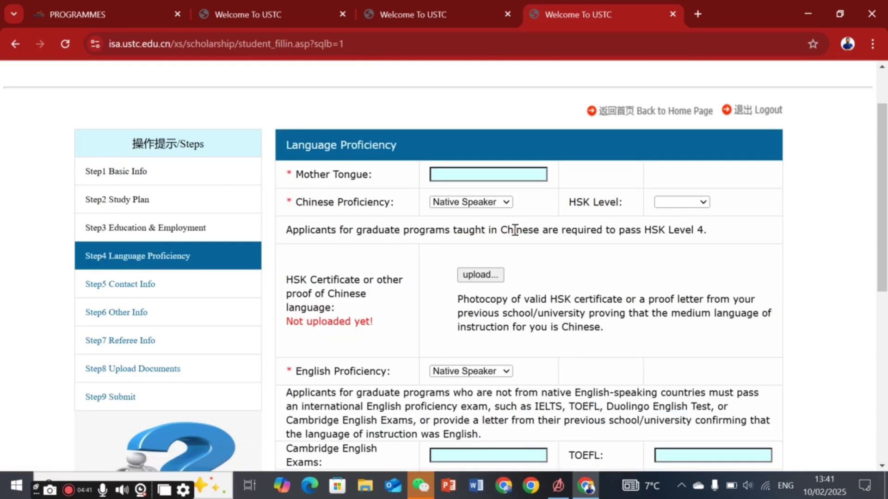
{"action": "scroll", "coordinate": [508, 228], "scroll_direction": "down", "scroll_amount": 1}
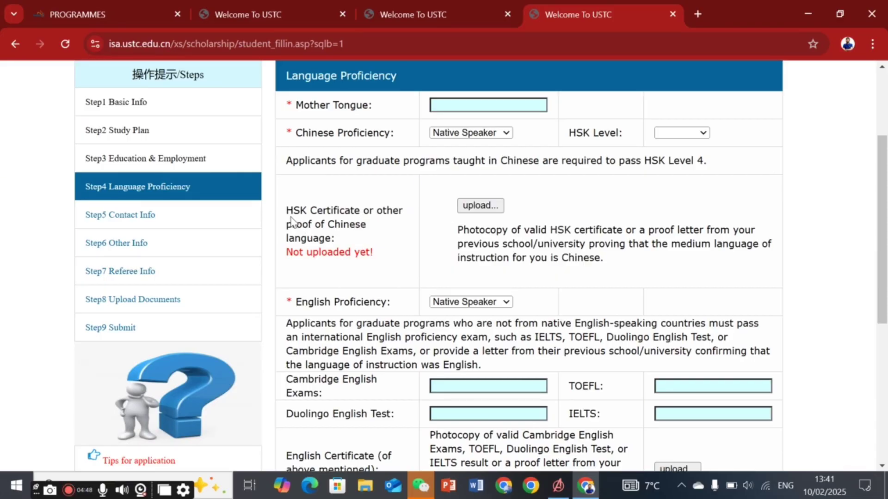
{"action": "left_click_drag", "start_coordinate": [291, 221], "coordinate": [378, 218]}
{"action": "left_click", "coordinate": [402, 234]}
{"action": "scroll", "coordinate": [517, 276], "scroll_direction": "down", "scroll_amount": 3}
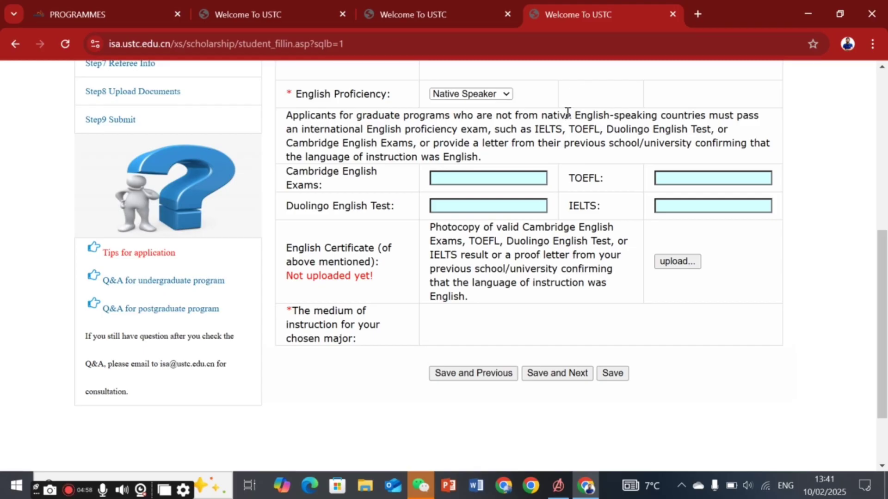
{"action": "scroll", "coordinate": [521, 135], "scroll_direction": "up", "scroll_amount": 3}
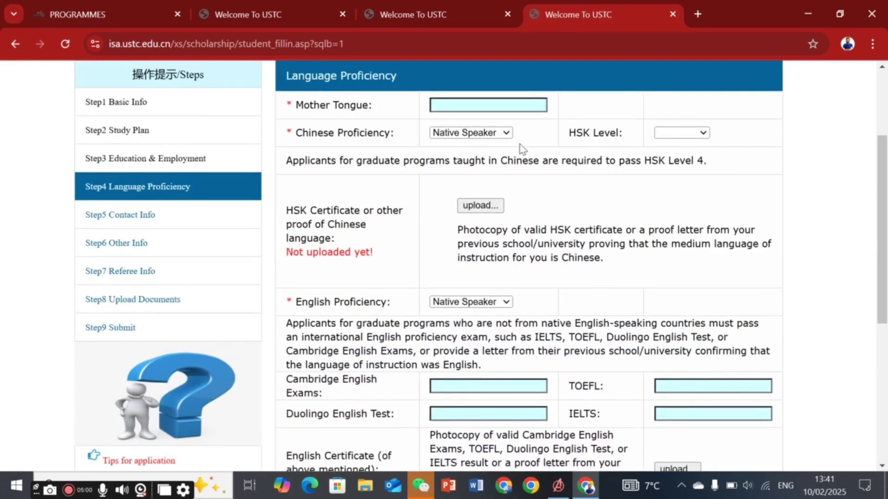
{"action": "scroll", "coordinate": [521, 147], "scroll_direction": "down", "scroll_amount": 5}
{"action": "scroll", "coordinate": [521, 148], "scroll_direction": "up", "scroll_amount": 4}
{"action": "scroll", "coordinate": [480, 230], "scroll_direction": "down", "scroll_amount": 1}
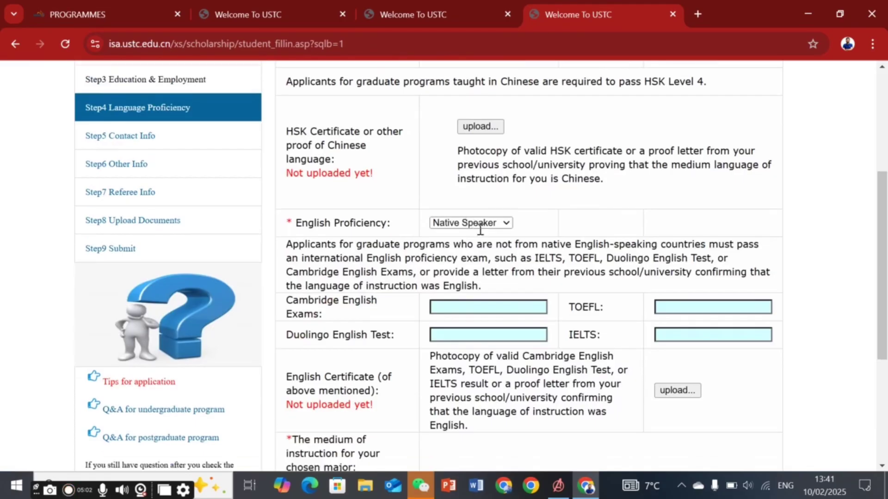
- Review the Contact Info section, including the sample permanent address and the email, telephone and fax fields
{"action": "scroll", "coordinate": [480, 229], "scroll_direction": "down", "scroll_amount": 2}
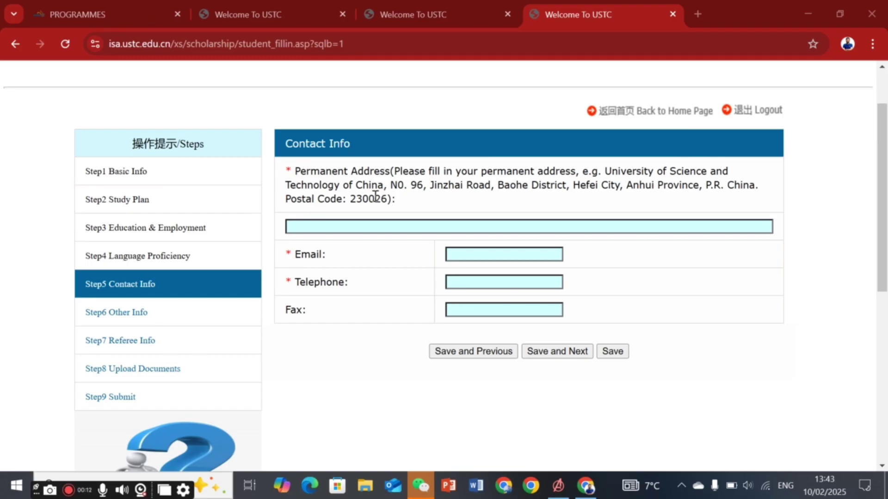
{"action": "left_click_drag", "start_coordinate": [391, 185], "coordinate": [431, 184]}
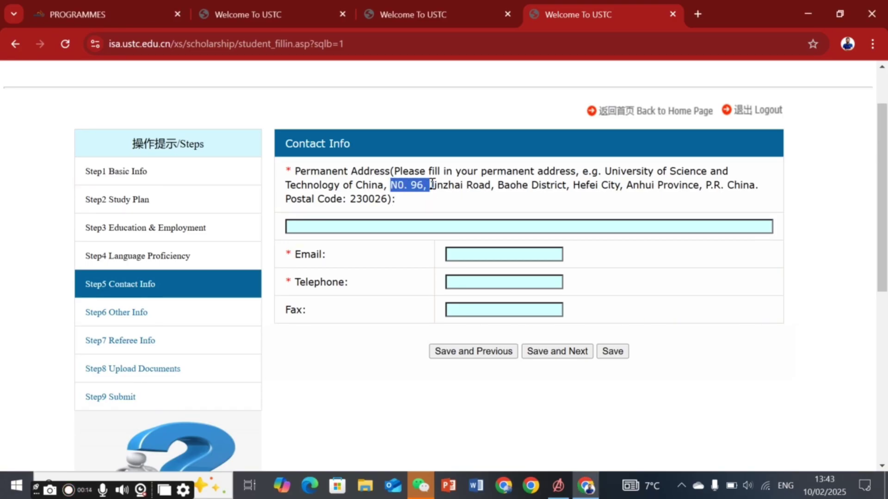
{"action": "left_click", "coordinate": [445, 193]}
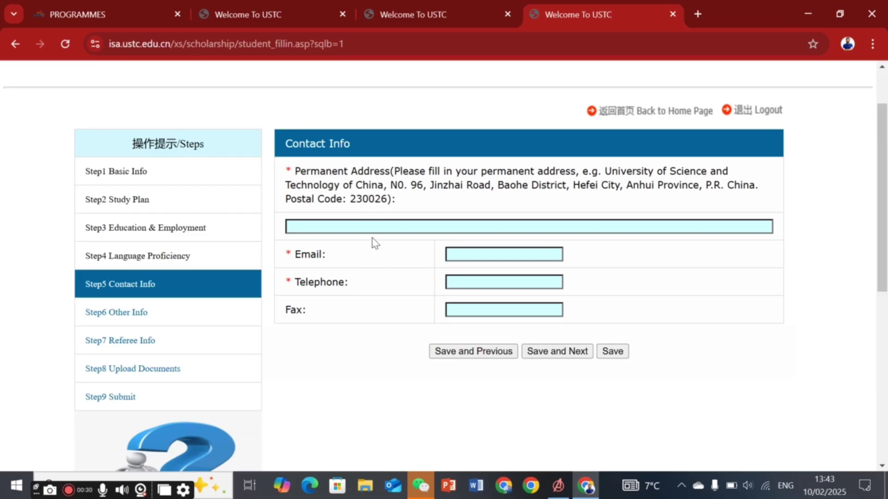
{"action": "left_click", "coordinate": [362, 226]}
{"action": "left_click", "coordinate": [470, 255]}
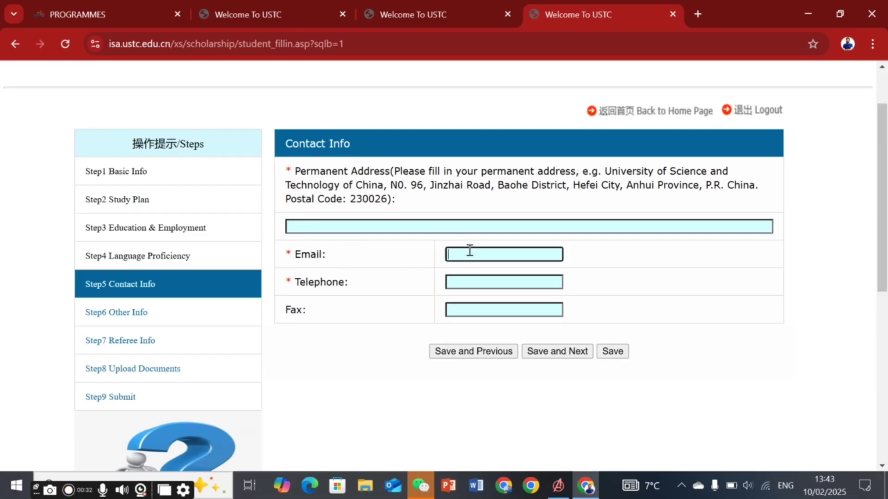
{"action": "left_click", "coordinate": [476, 276]}
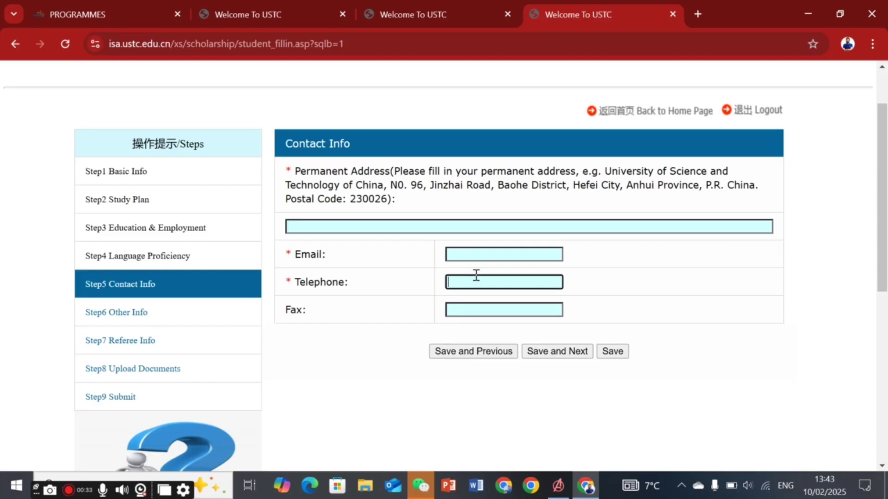
{"action": "left_click", "coordinate": [482, 315]}
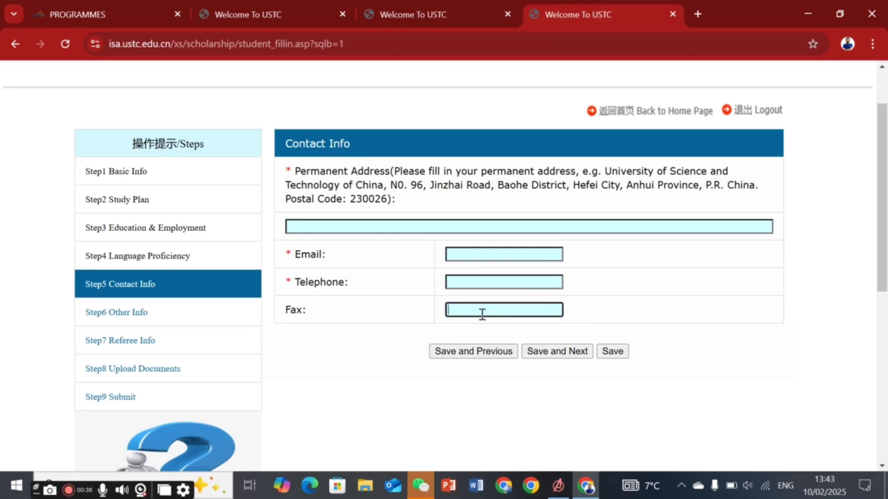
- Open the Other Info section and examine the Family Member Information fields required for the first family member
{"action": "left_click", "coordinate": [88, 313]}
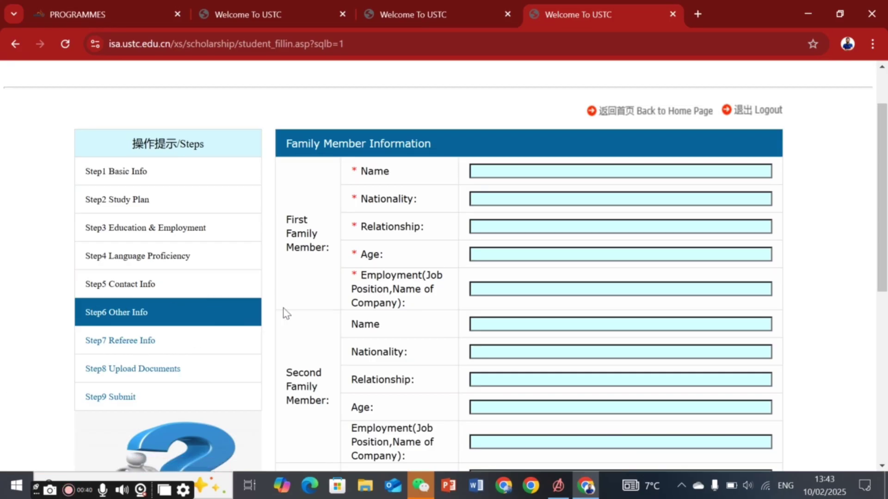
{"action": "scroll", "coordinate": [287, 285], "scroll_direction": "down", "scroll_amount": 1}
{"action": "scroll", "coordinate": [287, 285], "scroll_direction": "down", "scroll_amount": 1}
{"action": "scroll", "coordinate": [287, 283], "scroll_direction": "up", "scroll_amount": 2}
{"action": "left_click_drag", "start_coordinate": [292, 141], "coordinate": [426, 138]}
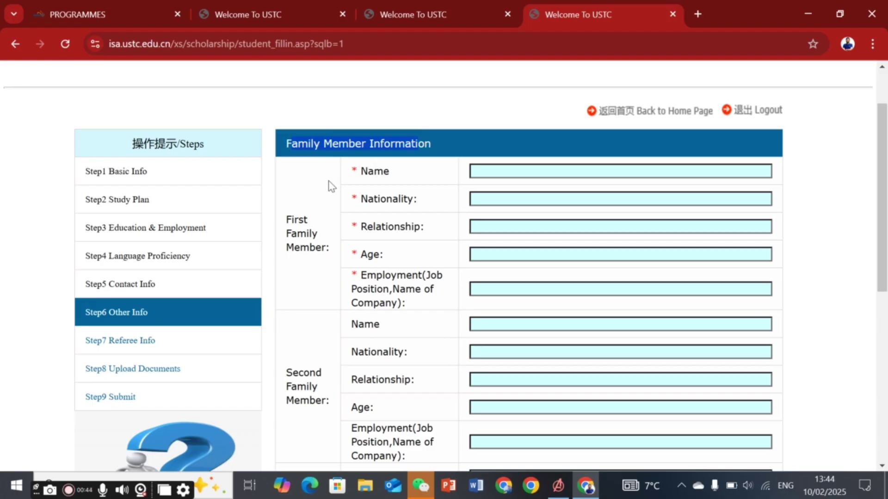
{"action": "left_click", "coordinate": [325, 189]}
{"action": "scroll", "coordinate": [417, 193], "scroll_direction": "down", "scroll_amount": 3}
{"action": "scroll", "coordinate": [416, 165], "scroll_direction": "up", "scroll_amount": 2}
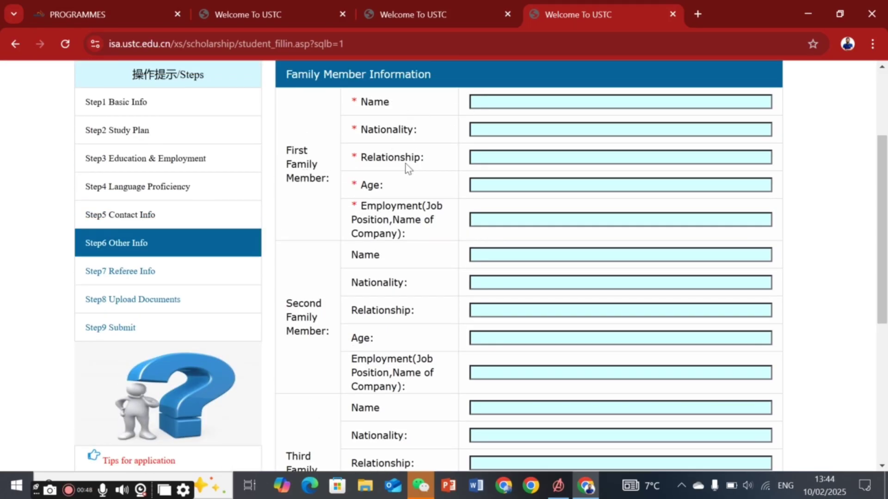
- Review the second and third family member entries and the note about spouses or relatives at USTC
{"action": "scroll", "coordinate": [352, 280], "scroll_direction": "down", "scroll_amount": 5}
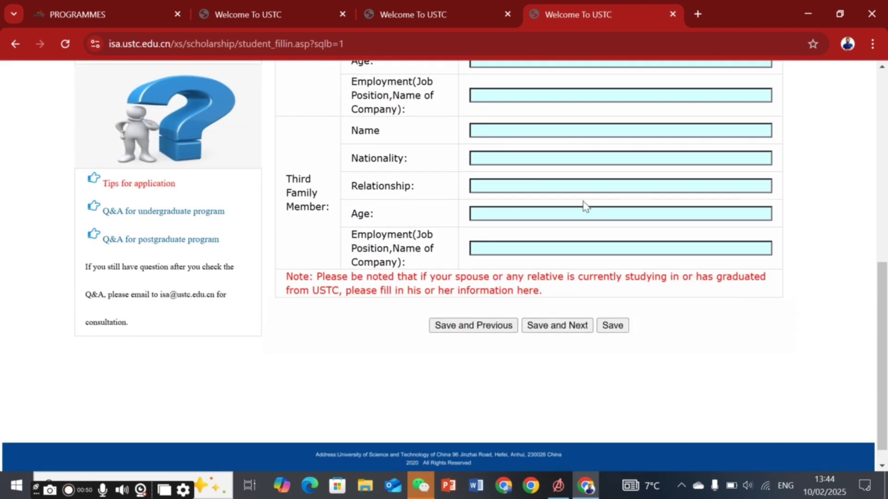
{"action": "scroll", "coordinate": [547, 190], "scroll_direction": "up", "scroll_amount": 4}
{"action": "scroll", "coordinate": [420, 127], "scroll_direction": "up", "scroll_amount": 1}
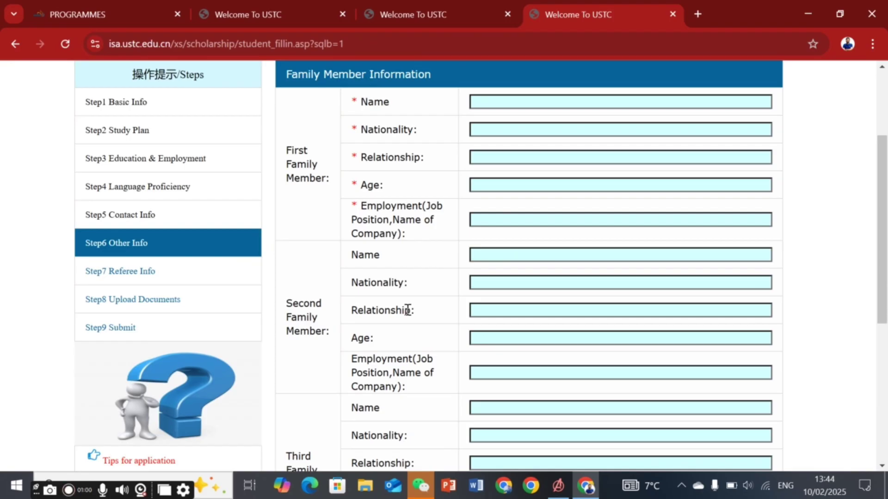
{"action": "scroll", "coordinate": [408, 311], "scroll_direction": "down", "scroll_amount": 3}
{"action": "scroll", "coordinate": [148, 190], "scroll_direction": "up", "scroll_amount": 2}
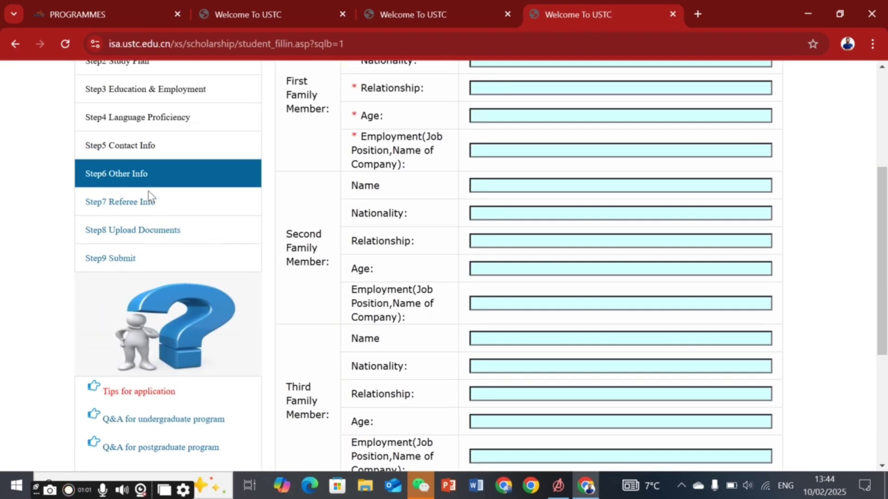
- Open the Referee Info section and read the note on who may write the two recommendation letters
{"action": "left_click", "coordinate": [133, 212]}
{"action": "scroll", "coordinate": [337, 229], "scroll_direction": "up", "scroll_amount": 3}
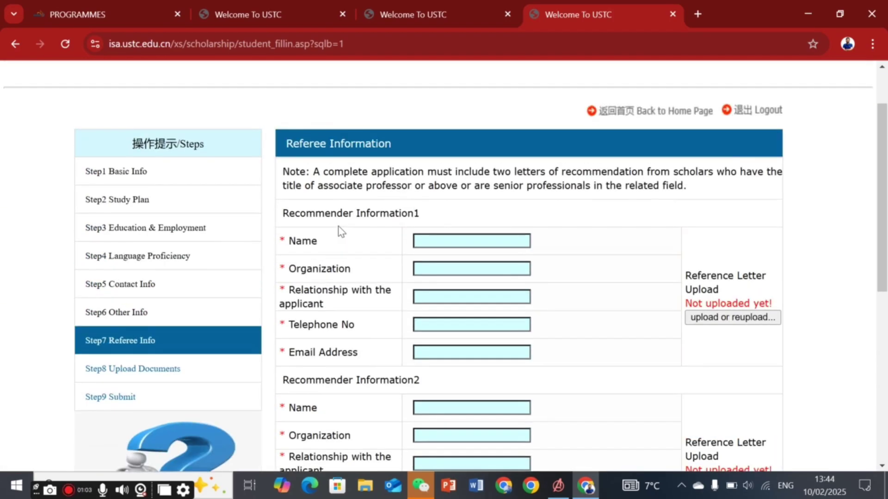
{"action": "scroll", "coordinate": [341, 231], "scroll_direction": "down", "scroll_amount": 1}
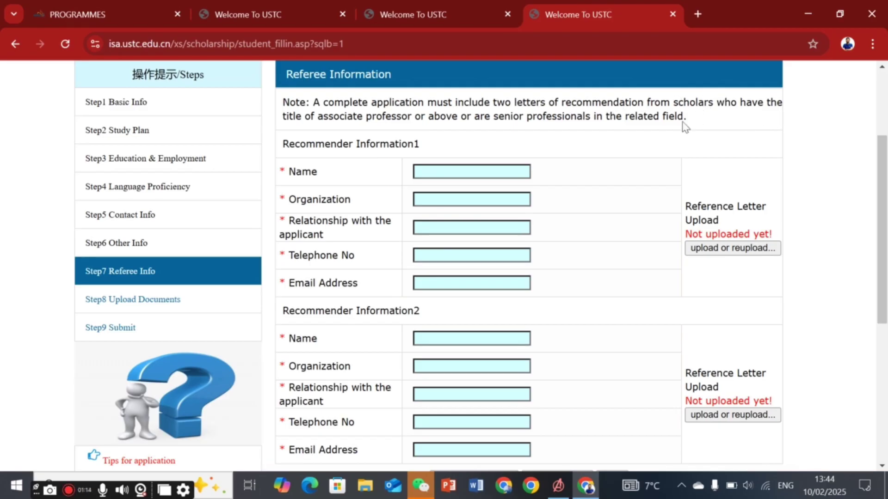
{"action": "left_click_drag", "start_coordinate": [322, 117], "coordinate": [408, 117]}
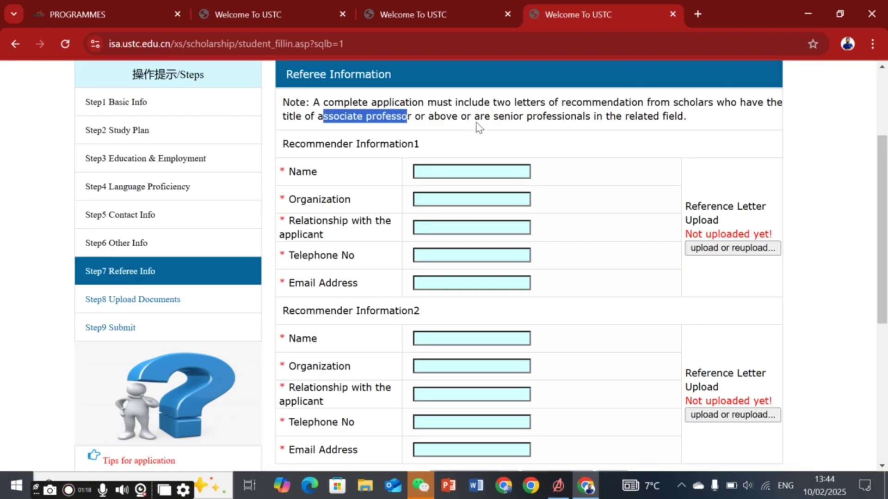
{"action": "left_click_drag", "start_coordinate": [499, 116], "coordinate": [682, 133]}
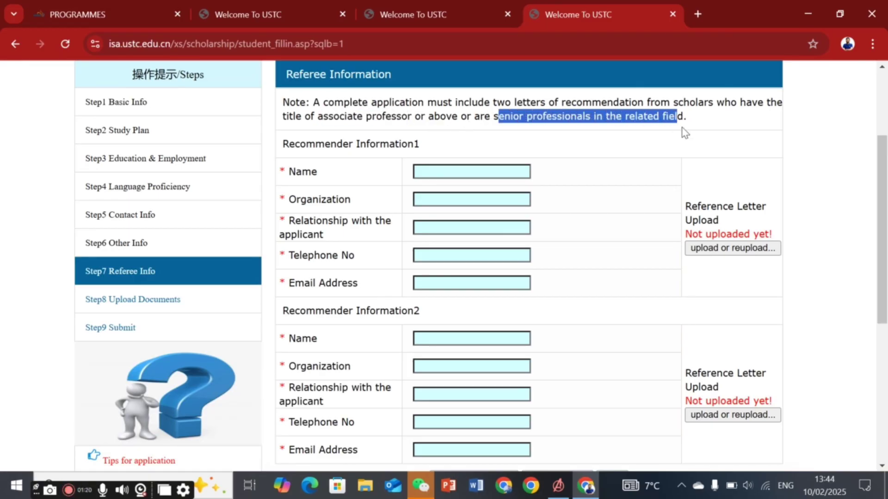
{"action": "left_click", "coordinate": [695, 130]}
- Examine the contact fields and reference letter uploads for both recommenders in the Referee Information form
{"action": "scroll", "coordinate": [544, 139], "scroll_direction": "down", "scroll_amount": 1}
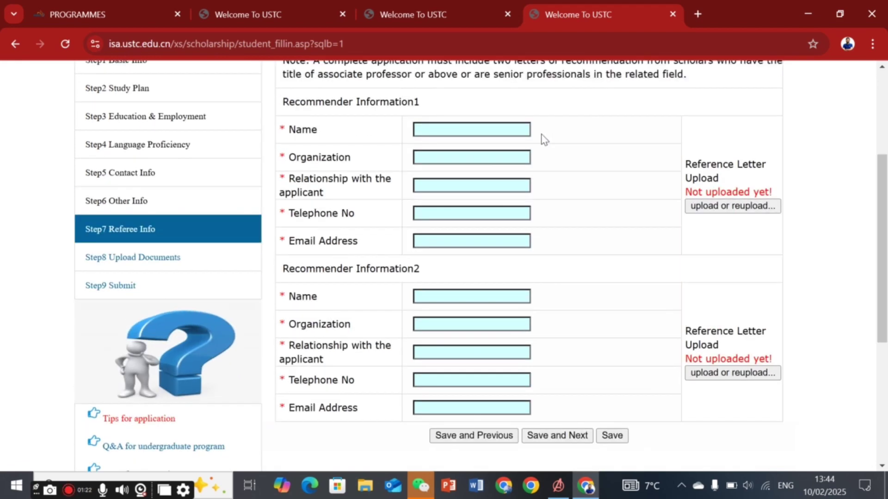
{"action": "scroll", "coordinate": [544, 139], "scroll_direction": "up", "scroll_amount": 1}
{"action": "scroll", "coordinate": [543, 139], "scroll_direction": "down", "scroll_amount": 1}
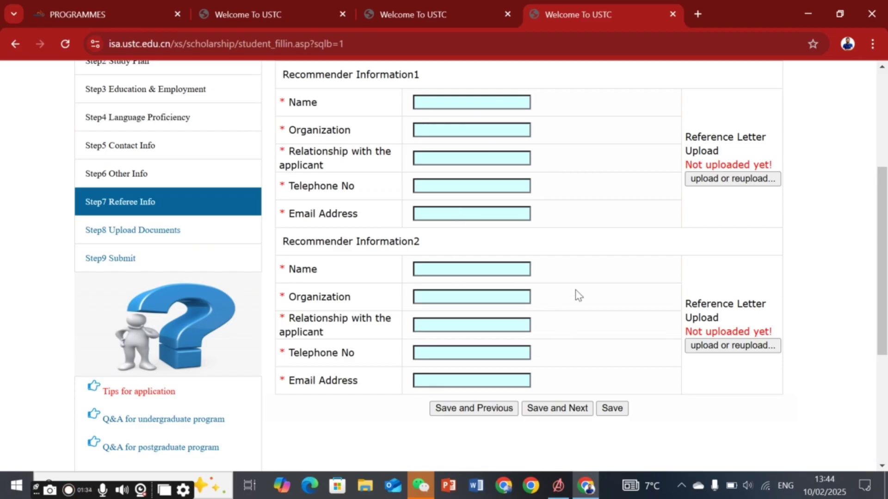
{"action": "scroll", "coordinate": [571, 287], "scroll_direction": "up", "scroll_amount": 3}
{"action": "scroll", "coordinate": [572, 286], "scroll_direction": "down", "scroll_amount": 1}
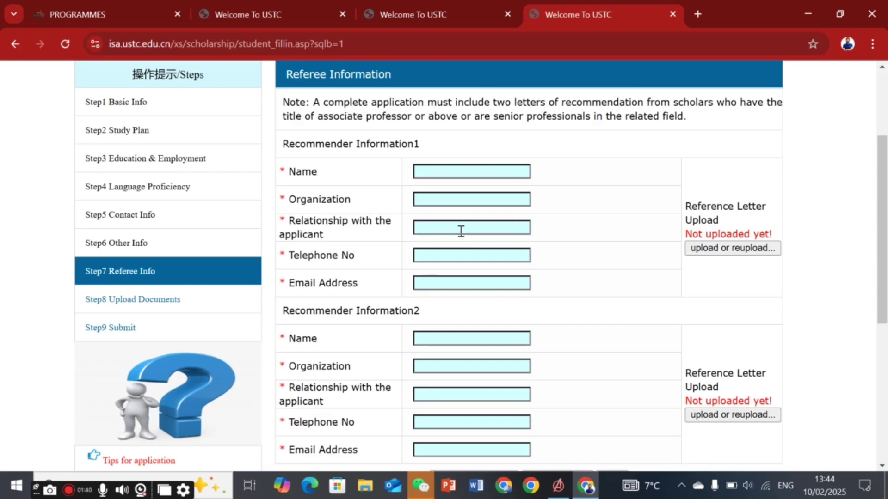
{"action": "left_click", "coordinate": [436, 172]}
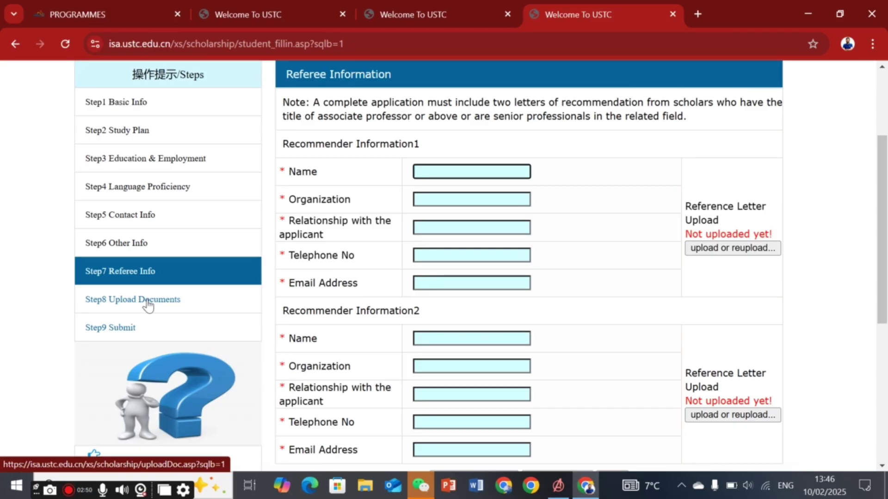
- Open the Upload Documents section and review the physical examination form, CV and personal statement entries
{"action": "left_click", "coordinate": [143, 307]}
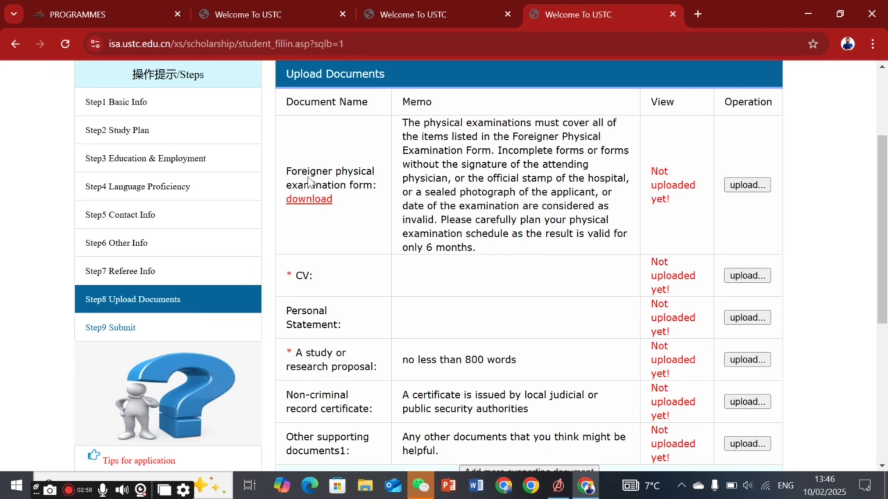
{"action": "scroll", "coordinate": [359, 217], "scroll_direction": "down", "scroll_amount": 1}
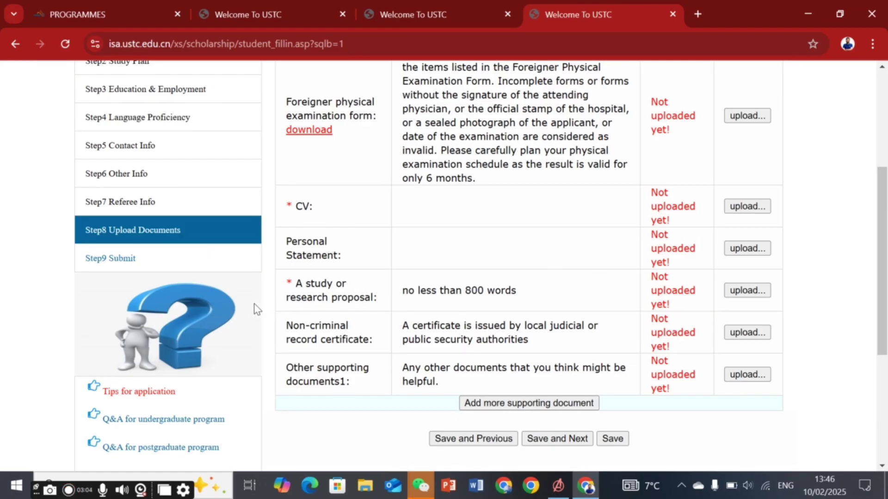
{"action": "left_click_drag", "start_coordinate": [285, 240], "coordinate": [341, 252]}
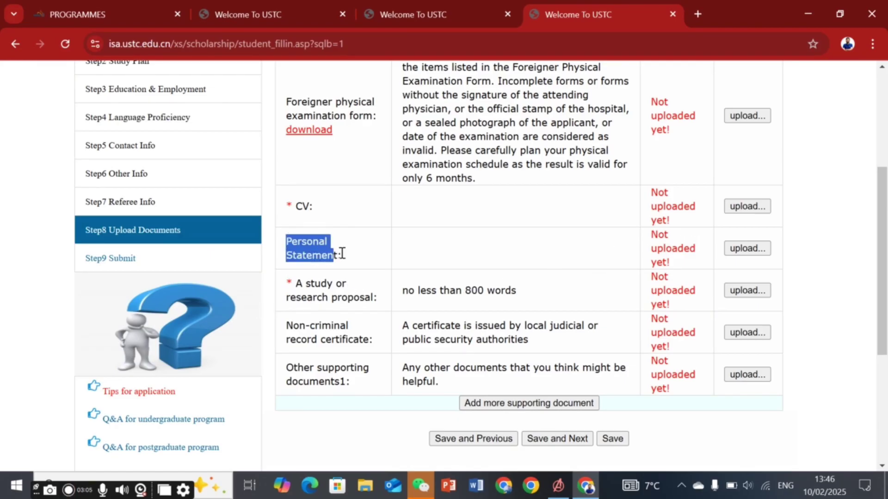
{"action": "left_click", "coordinate": [400, 254]}
{"action": "left_click_drag", "start_coordinate": [286, 236], "coordinate": [351, 254]}
{"action": "left_click", "coordinate": [398, 267]}
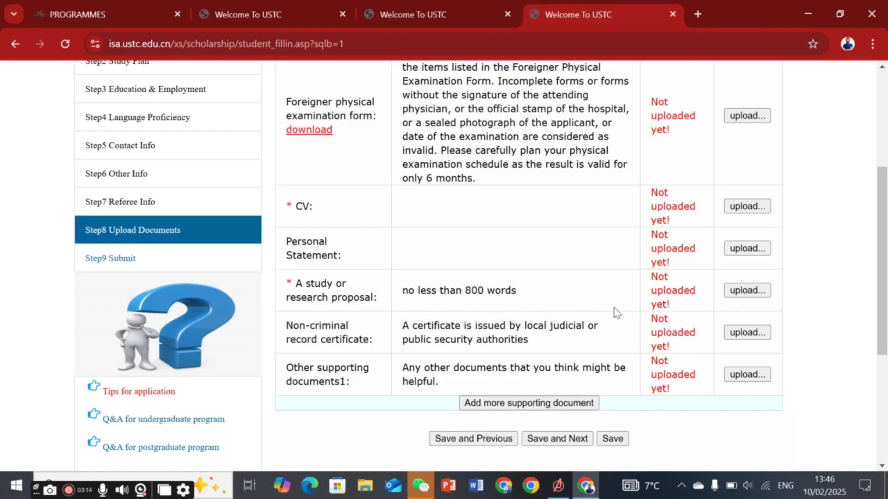
- Review the requirements for the study or research proposal, non-criminal record certificate and other supporting documents
{"action": "left_click_drag", "start_coordinate": [456, 290], "coordinate": [560, 307]}
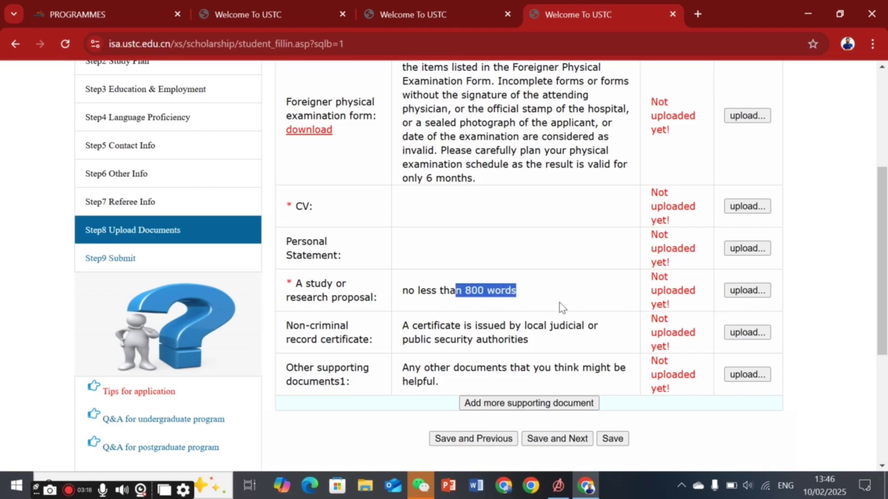
{"action": "left_click", "coordinate": [622, 293]}
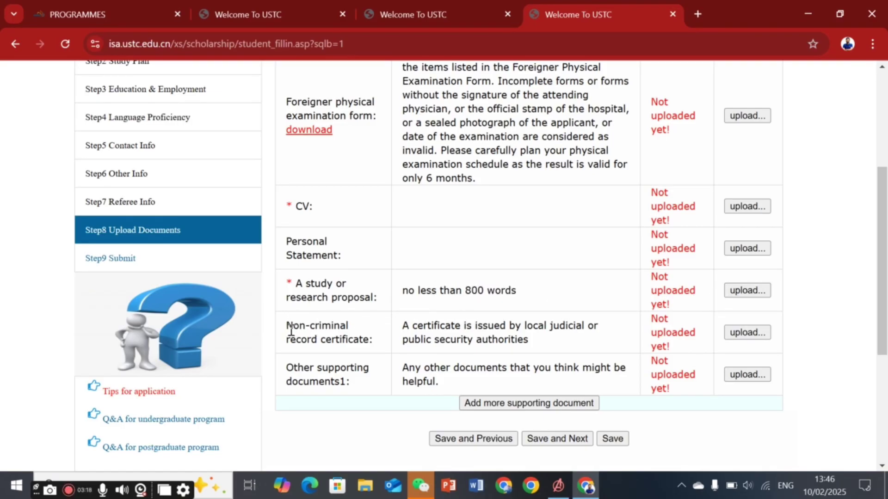
{"action": "left_click_drag", "start_coordinate": [287, 328], "coordinate": [375, 342]}
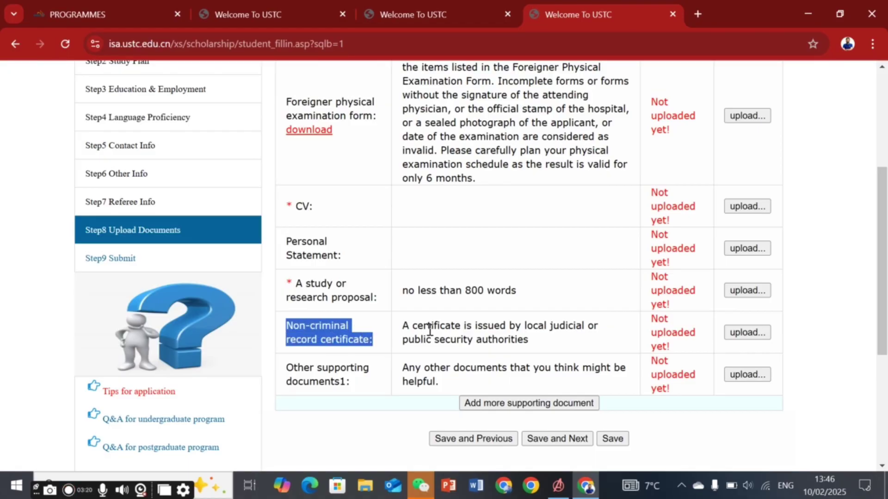
{"action": "left_click_drag", "start_coordinate": [286, 369], "coordinate": [367, 388]}
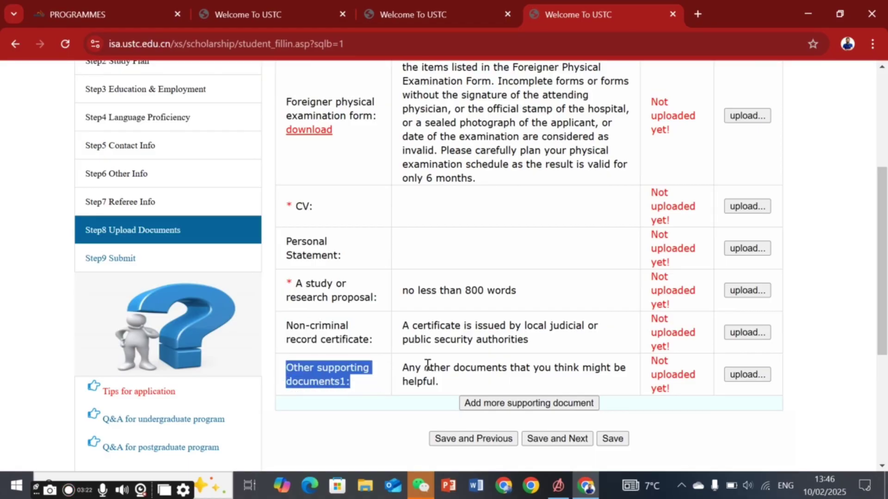
{"action": "scroll", "coordinate": [434, 315], "scroll_direction": "up", "scroll_amount": 5}
{"action": "scroll", "coordinate": [434, 314], "scroll_direction": "down", "scroll_amount": 1}
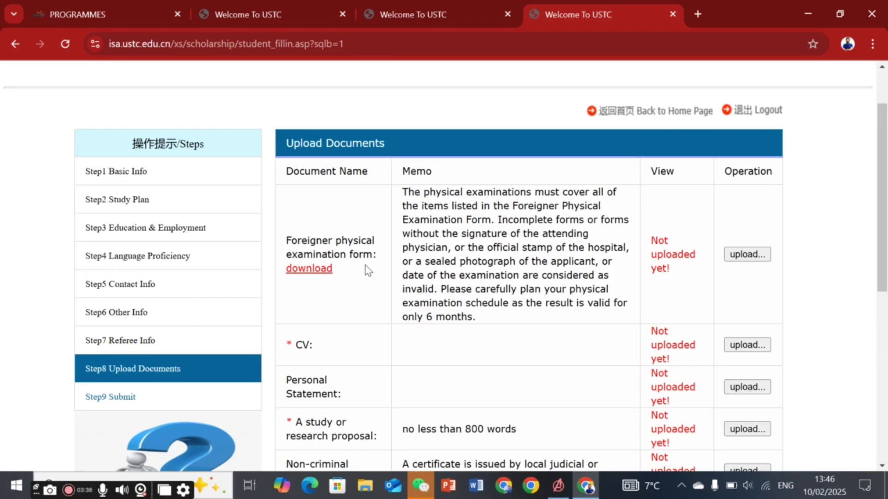
{"action": "scroll", "coordinate": [374, 272], "scroll_direction": "down", "scroll_amount": 3}
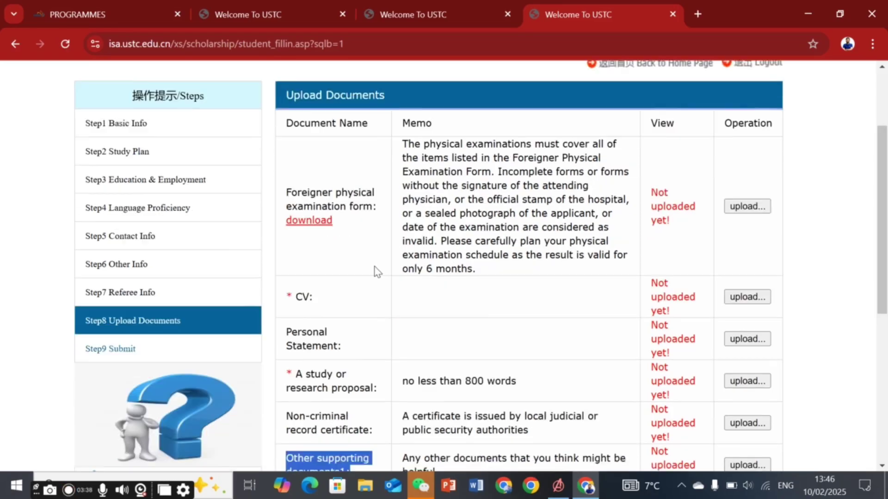
- Open the Submit section and read through the applicant declaration and the self-financing questions of the final questionnaire
{"action": "left_click", "coordinate": [118, 263]}
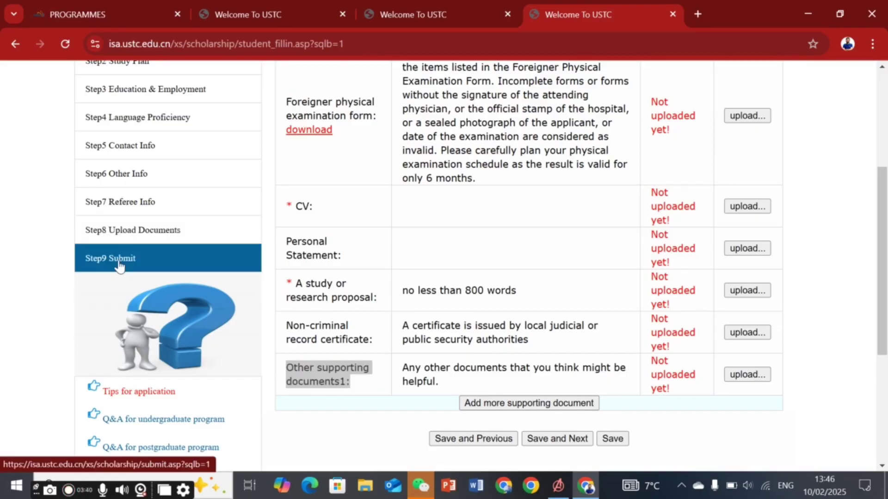
{"action": "scroll", "coordinate": [425, 277], "scroll_direction": "up", "scroll_amount": 3}
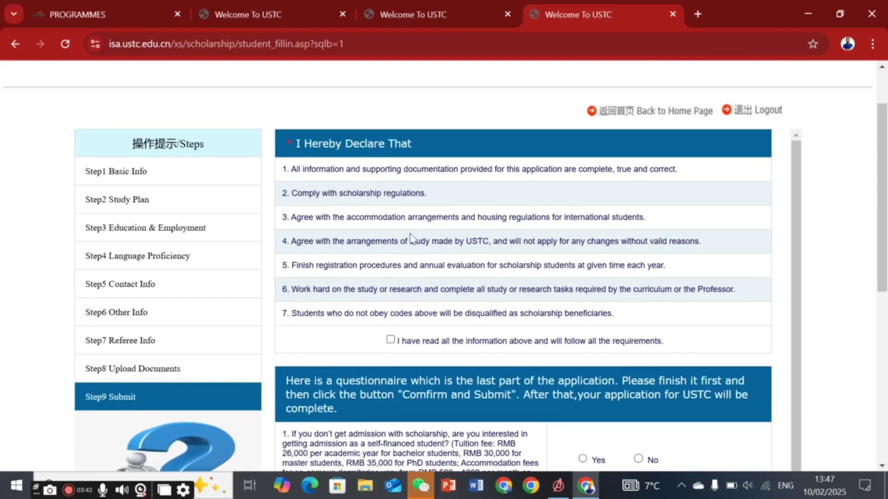
{"action": "scroll", "coordinate": [409, 219], "scroll_direction": "down", "scroll_amount": 3}
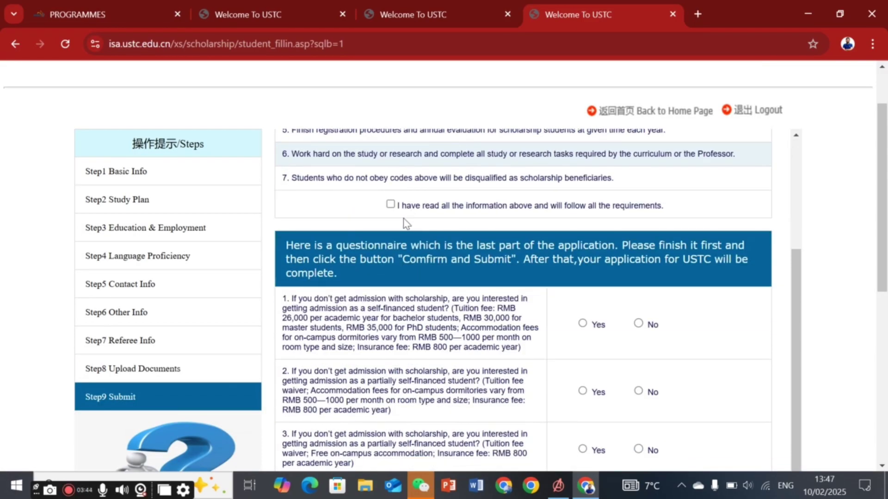
{"action": "scroll", "coordinate": [402, 222], "scroll_direction": "down", "scroll_amount": 3}
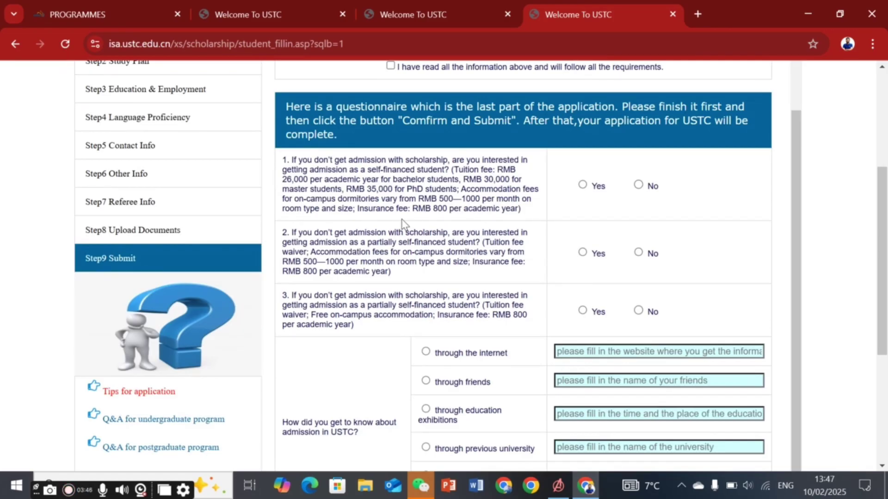
{"action": "scroll", "coordinate": [402, 223], "scroll_direction": "up", "scroll_amount": 3}
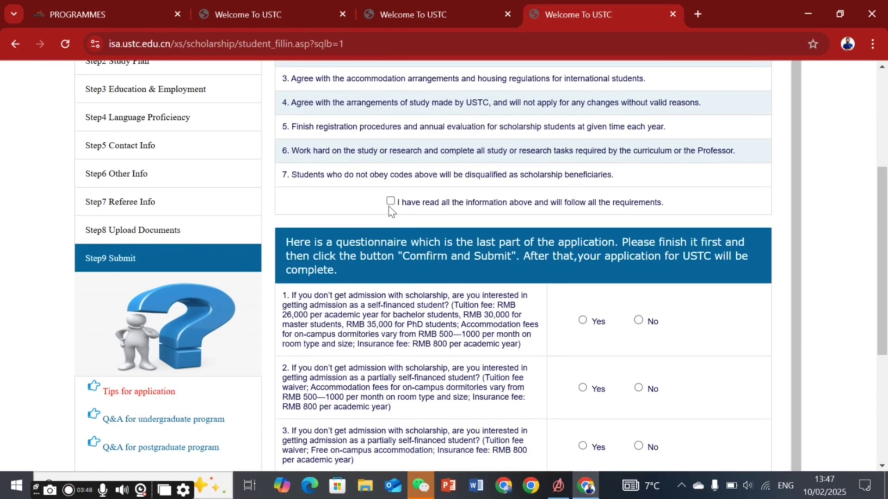
- Accept the declaration statement and view the questions on how the applicant learned about USTC and why they are applying
{"action": "left_click", "coordinate": [391, 200]}
{"action": "scroll", "coordinate": [471, 255], "scroll_direction": "down", "scroll_amount": 2}
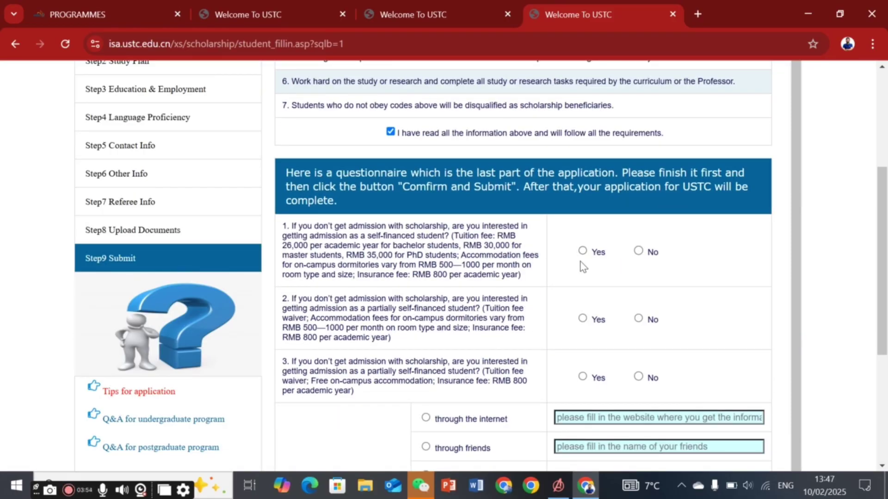
{"action": "scroll", "coordinate": [453, 307], "scroll_direction": "down", "scroll_amount": 1}
{"action": "scroll", "coordinate": [511, 227], "scroll_direction": "down", "scroll_amount": 4}
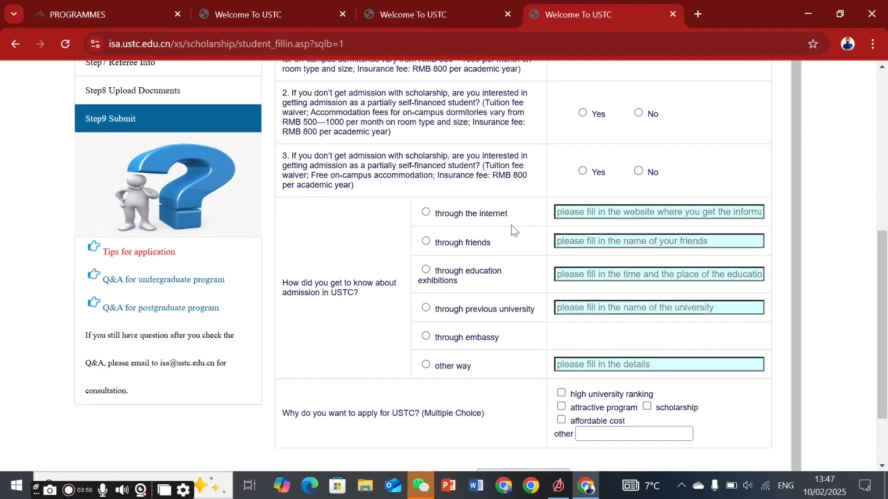